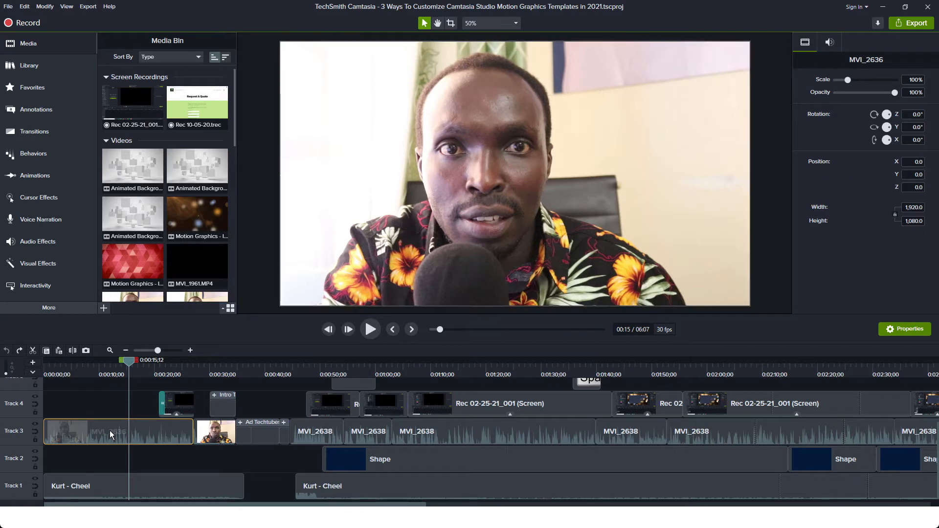
# - Split the first MVI_2636 clip on Track 3 at 0:00:15;12
pyautogui.hotkey('ctrl', 'z')
pyautogui.click(115, 437)
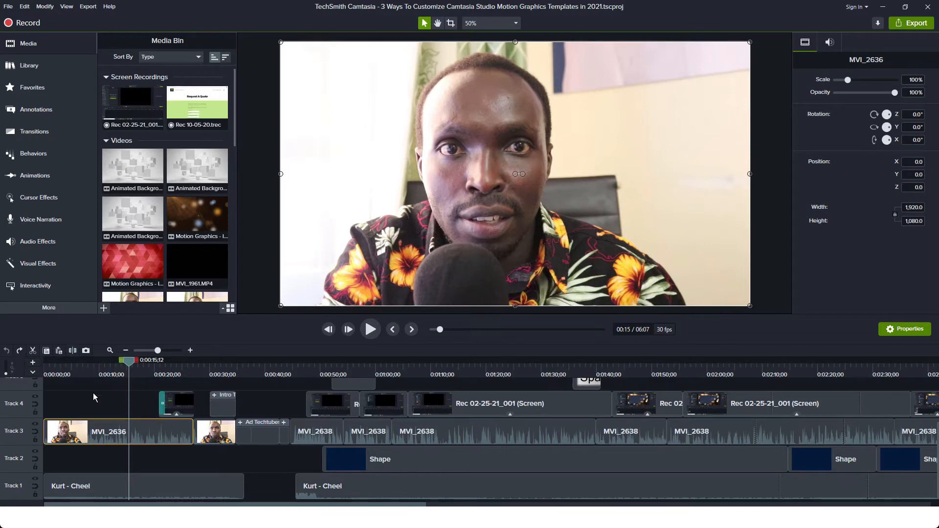
pyautogui.press('s')
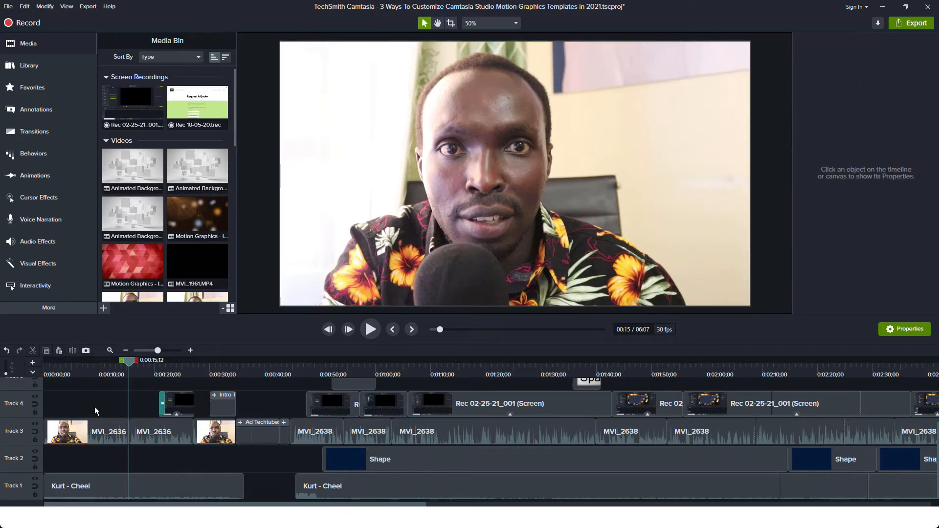
pyautogui.click(101, 433)
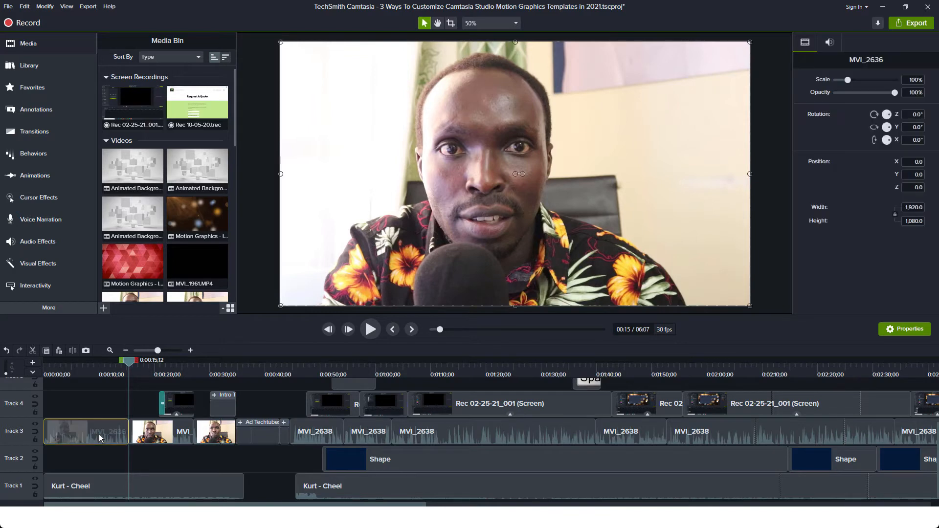
# - Try trimming the end of the first MVI_2636 segment to 0:00:12;04 and extend it back to the split point
pyautogui.click(111, 373)
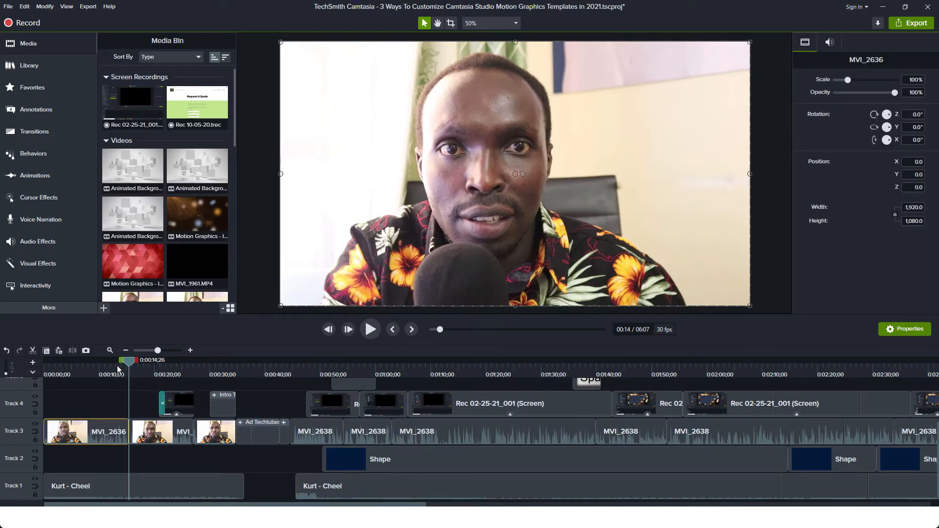
pyautogui.moveTo(126, 424); pyautogui.dragTo(115, 426)
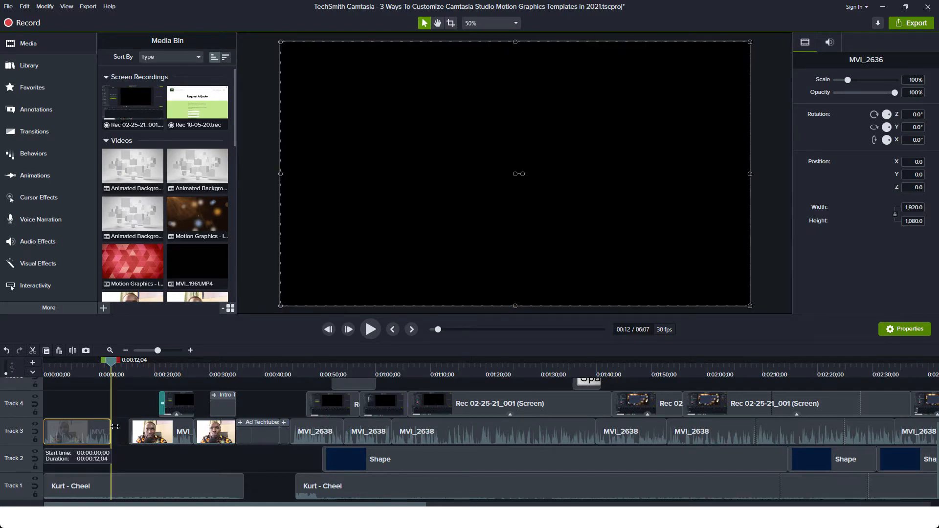
pyautogui.moveTo(115, 426); pyautogui.dragTo(136, 428)
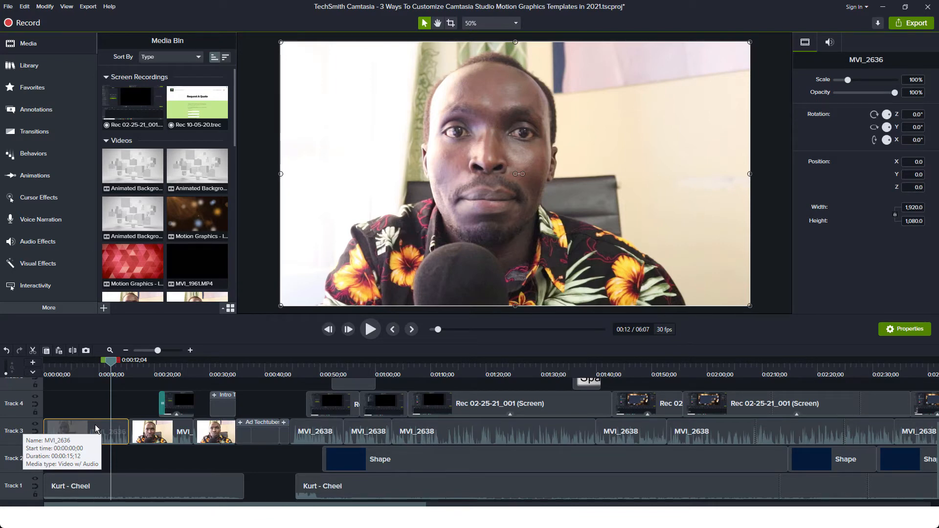
# - Delete the first MVI_2636 segment from Track 3 and undo the deletion
pyautogui.press('Delete')
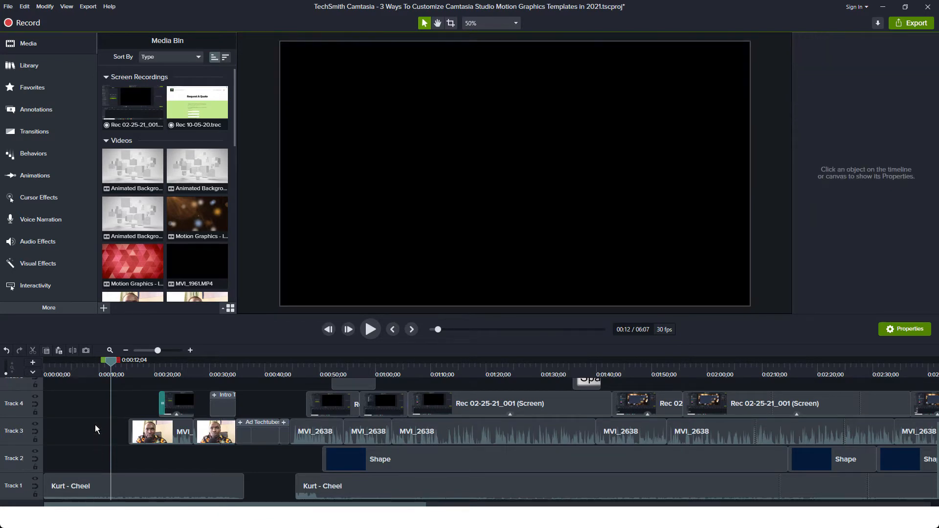
pyautogui.hotkey('ctrl', 'z')
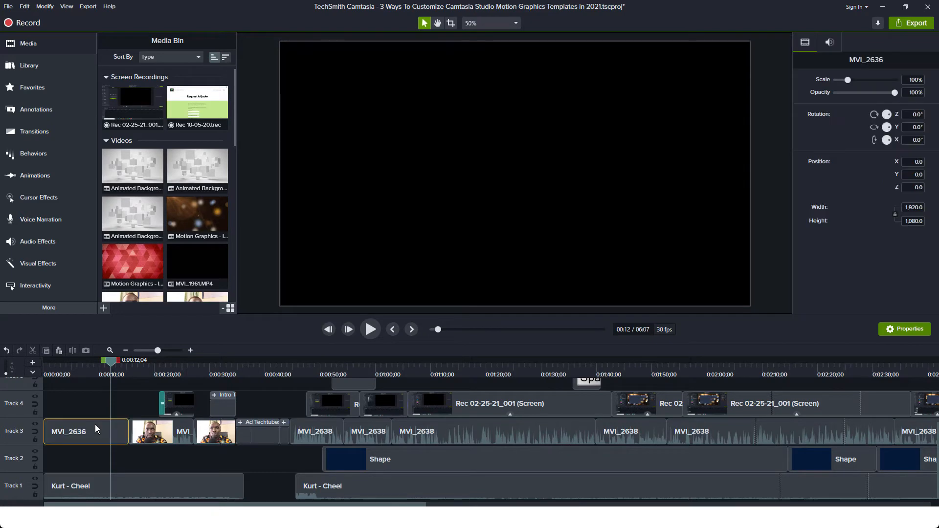
pyautogui.click(96, 415)
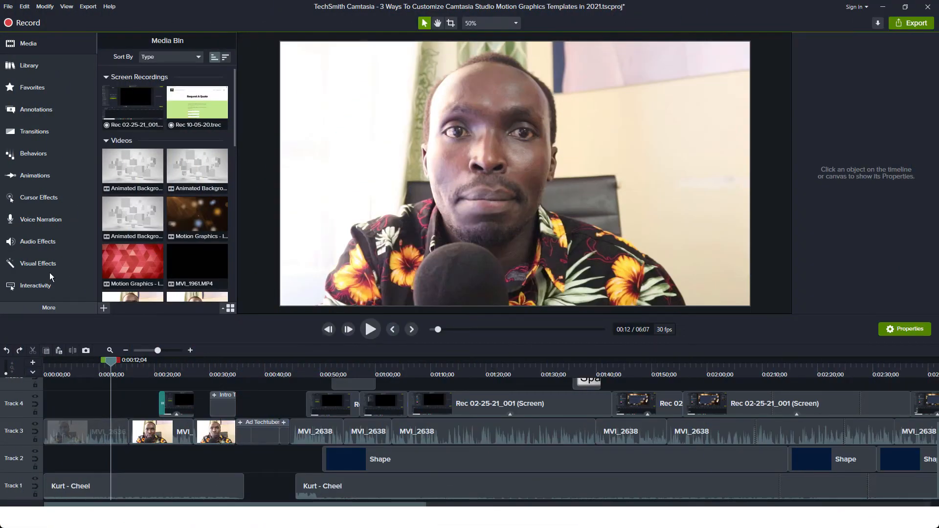
# - Try deleting the first Kurt - Cheel music clip from Track 1 and undo the deletion
pyautogui.moveTo(113, 366); pyautogui.dragTo(39, 366)
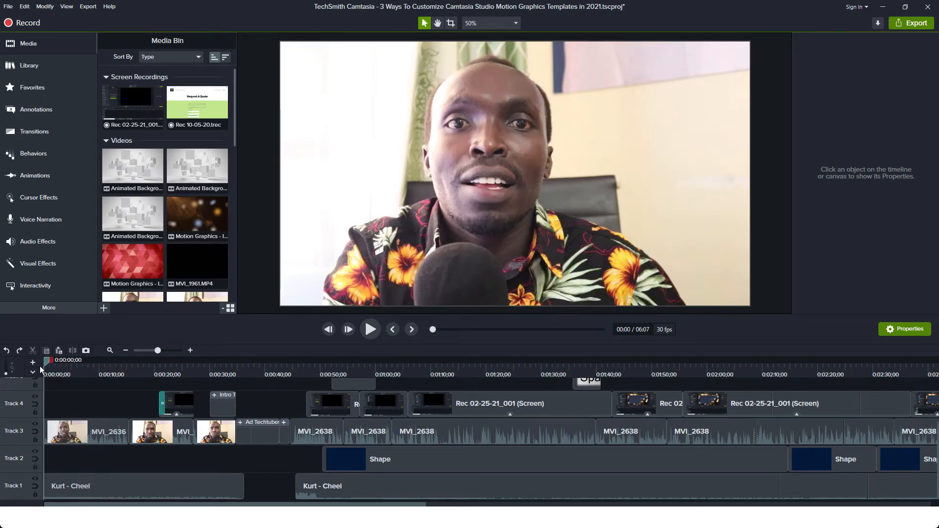
pyautogui.click(55, 485)
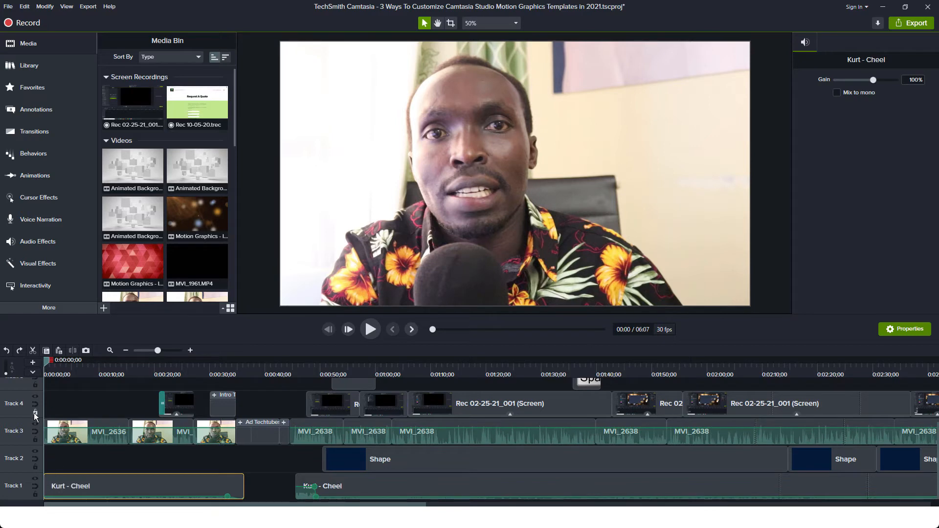
pyautogui.click(94, 369)
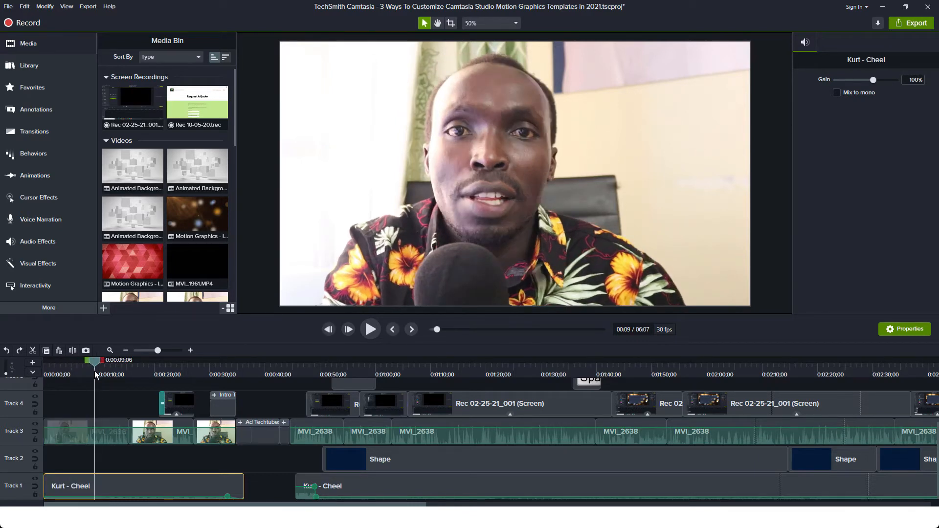
pyautogui.click(96, 374)
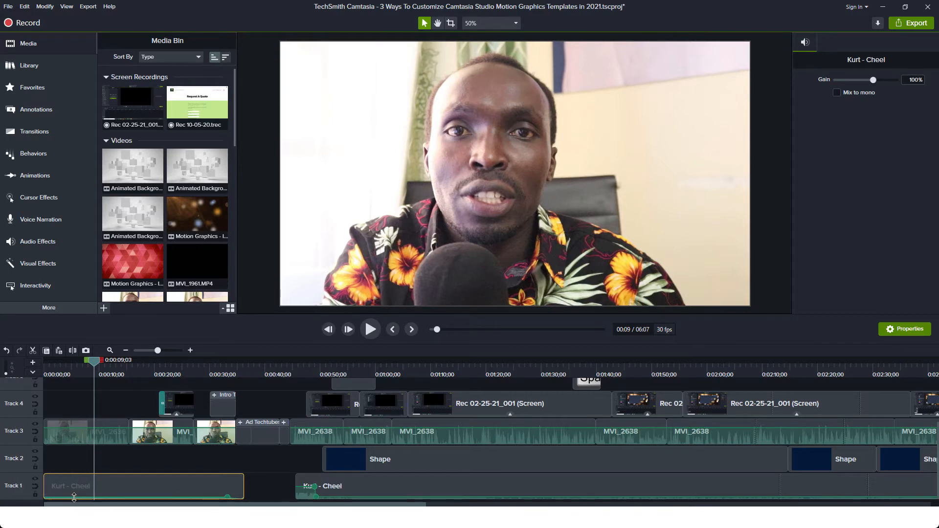
pyautogui.press('Delete')
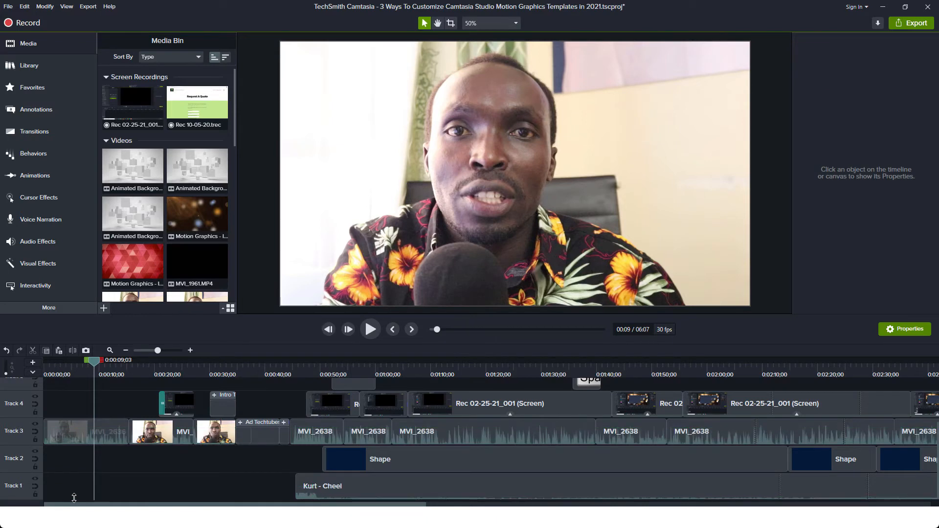
pyautogui.hotkey('ctrl', 'z')
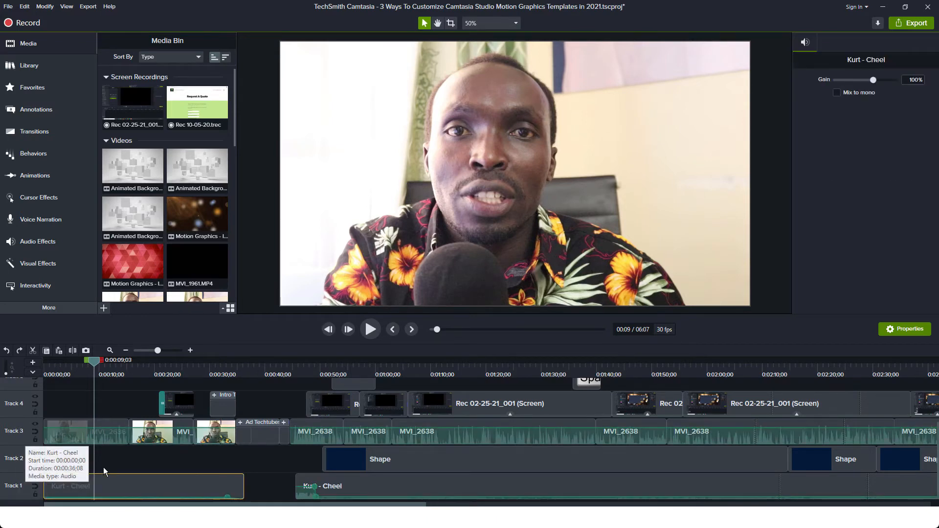
pyautogui.click(107, 462)
# - Move the second Kurt - Cheel music clip on Track 1 earlier to start at about 43 seconds
pyautogui.click(296, 376)
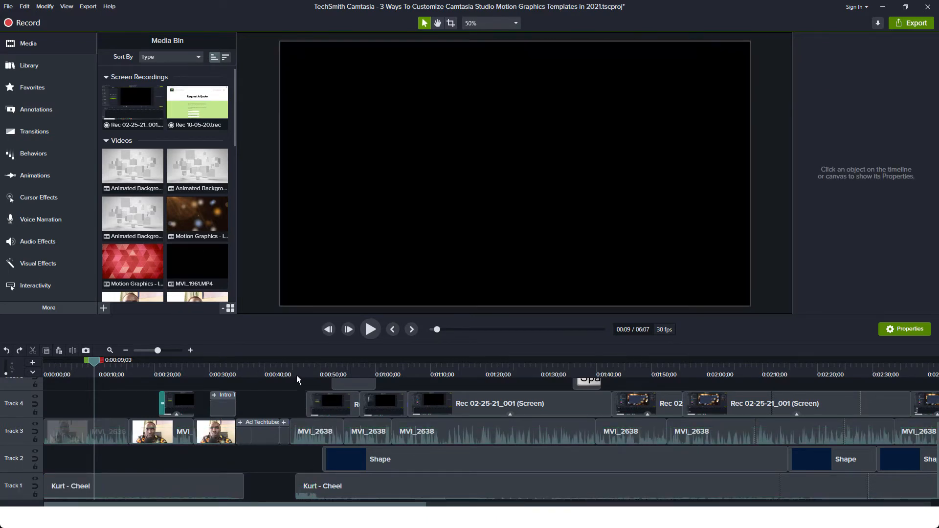
pyautogui.click(306, 480)
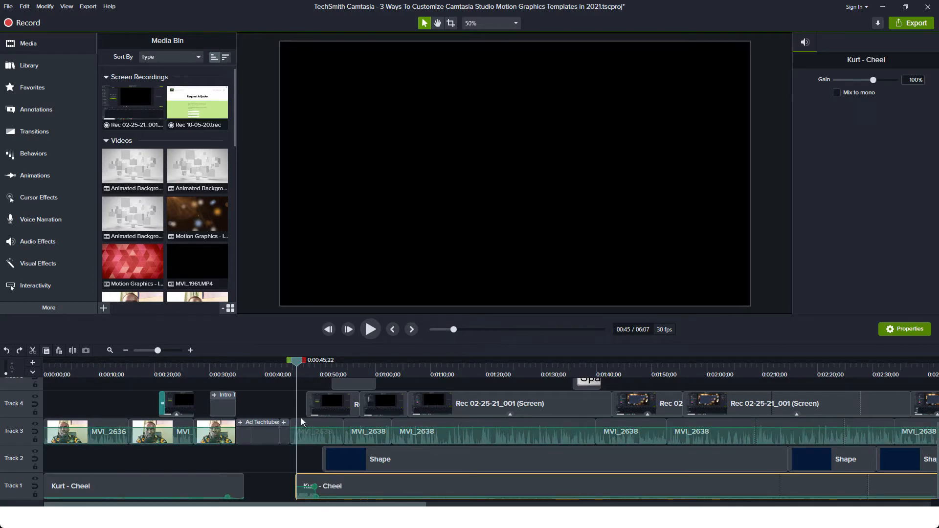
pyautogui.press('space')
pyautogui.moveTo(347, 483); pyautogui.dragTo(330, 484)
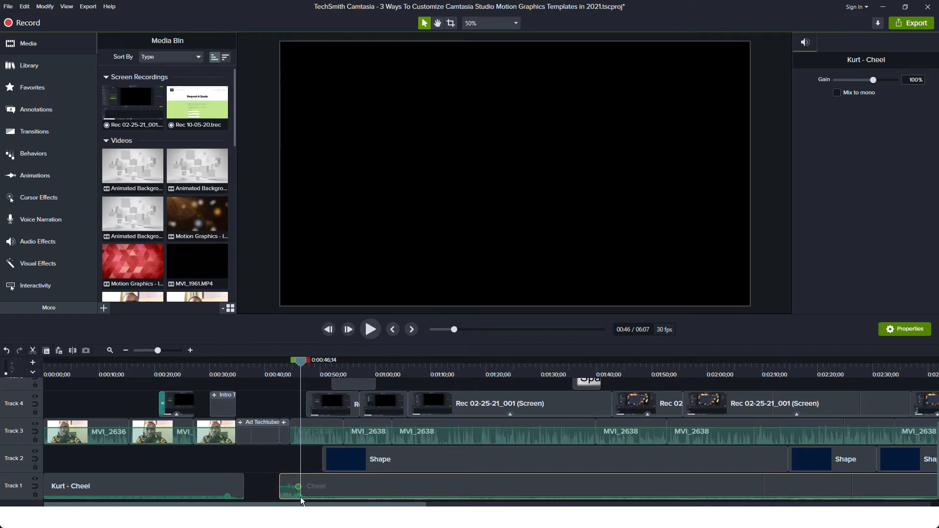
pyautogui.moveTo(300, 498); pyautogui.dragTo(307, 491)
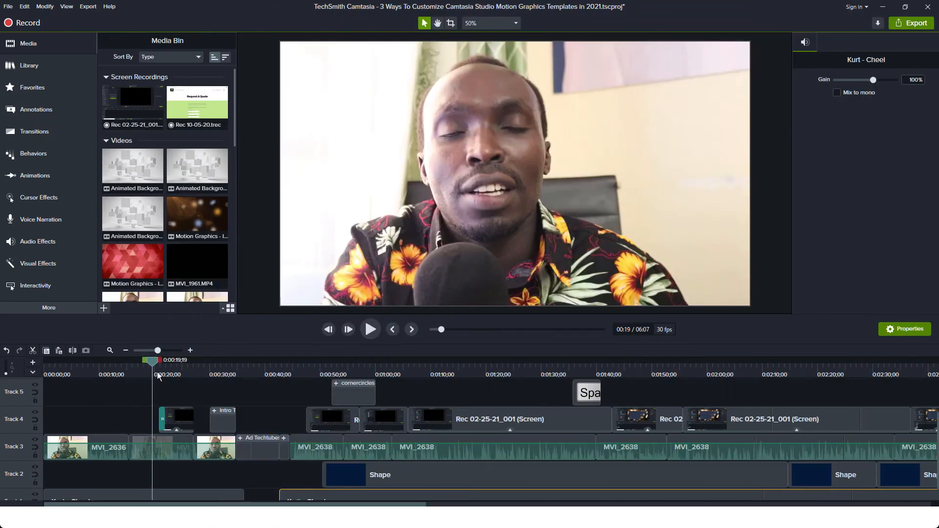
# - Review the timeline between the first screen recording and the intro title, and place the playhead at 0:00:21;08
pyautogui.moveTo(157, 375); pyautogui.dragTo(184, 386)
pyautogui.scroll(-1, 207, 427)
pyautogui.scroll(1, 207, 427)
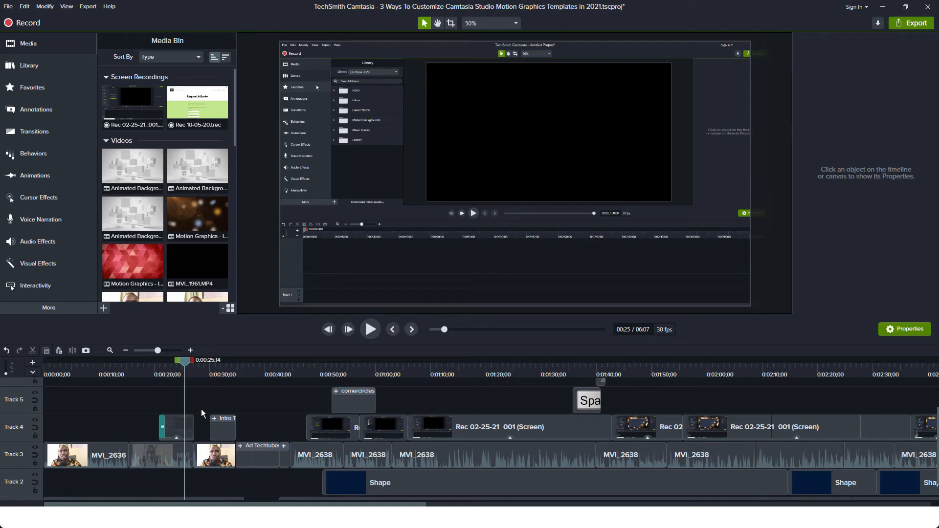
pyautogui.click(212, 376)
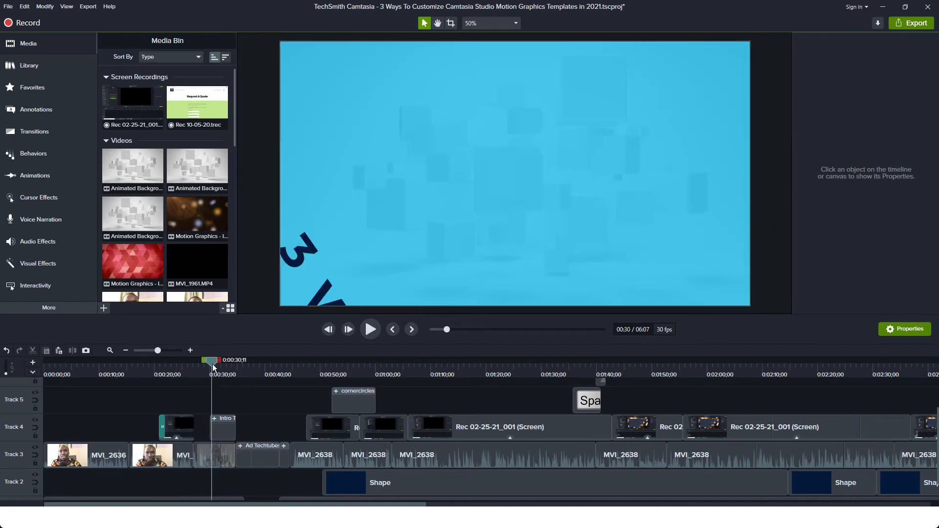
pyautogui.moveTo(211, 366); pyautogui.dragTo(161, 365)
pyautogui.scroll(1, 159, 366)
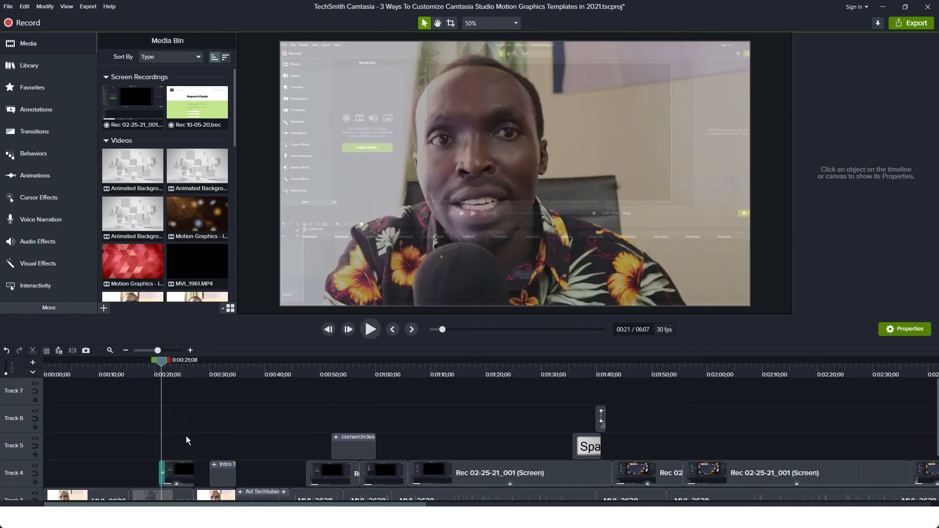
pyautogui.scroll(-1, 186, 435)
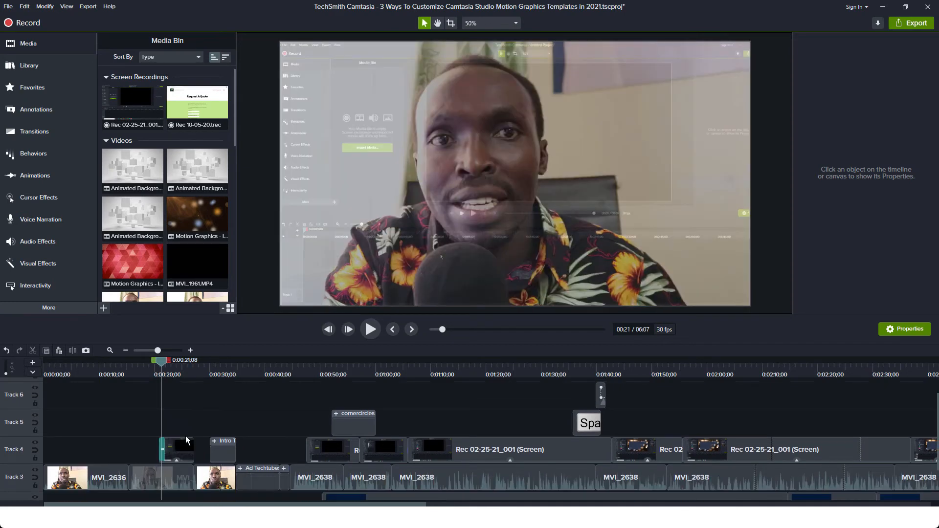
# - Add a white Basic text rectangle callout on Track 5 above the first screen recording, starting at 0:00:20;27
pyautogui.click(35, 116)
pyautogui.click(110, 42)
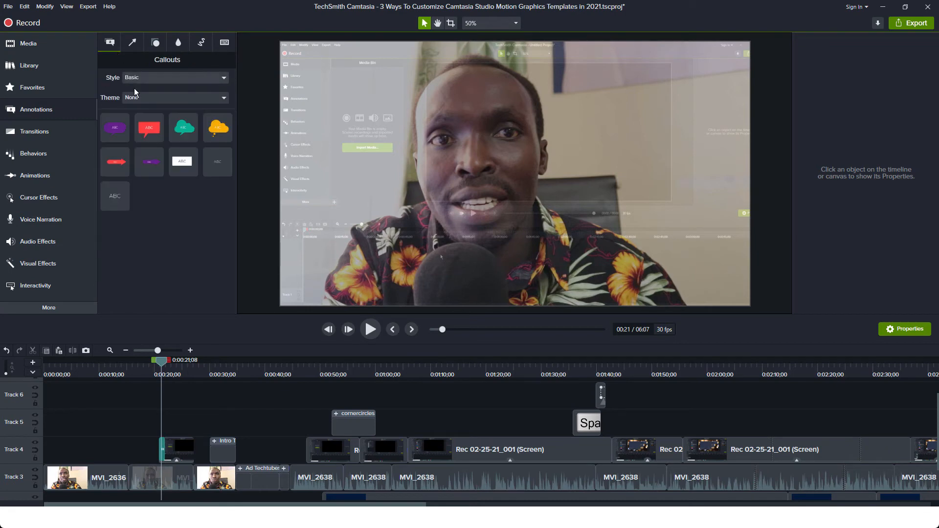
pyautogui.click(199, 437)
pyautogui.hotkey('ctrl', 'a')
pyautogui.moveTo(199, 437); pyautogui.dragTo(174, 421)
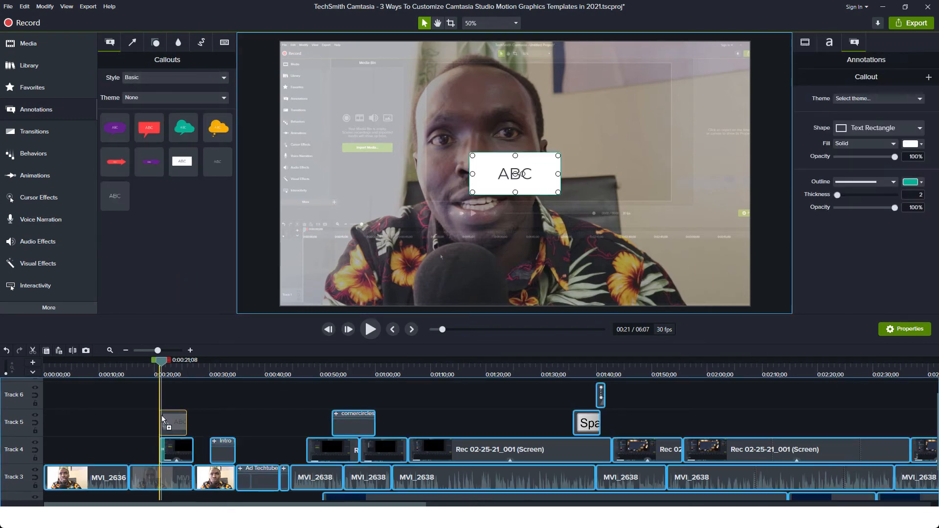
# - Enlarge the callout to cover the whole canvas and set its text to "How to edit videos"
pyautogui.moveTo(474, 154); pyautogui.dragTo(281, 41)
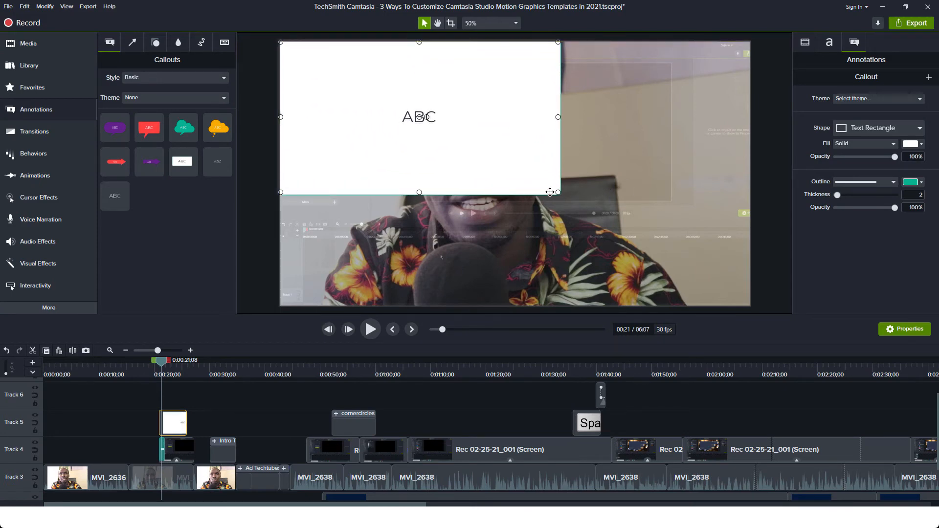
pyautogui.moveTo(557, 195); pyautogui.dragTo(751, 311)
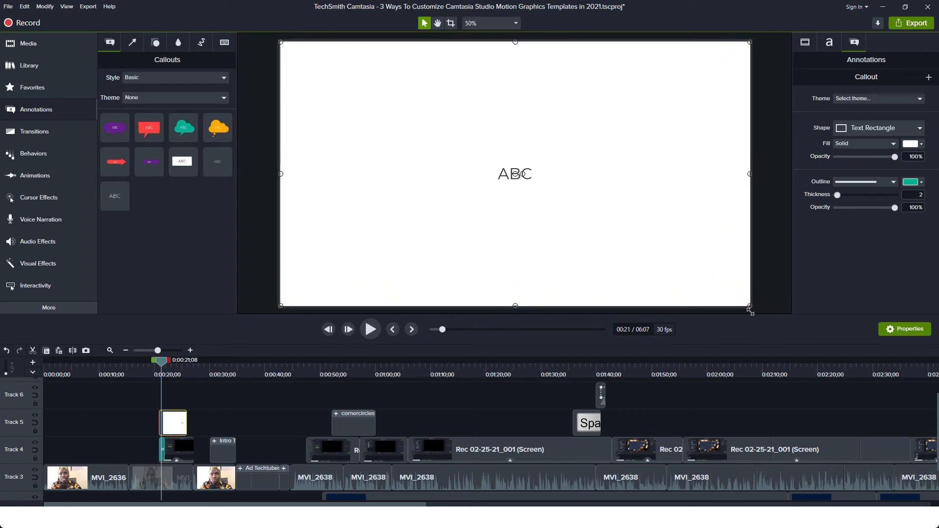
pyautogui.doubleClick(522, 179)
pyautogui.write('Hoq')
pyautogui.press('BackSpace')
pyautogui.press('BackSpace')
pyautogui.write('w to edit videos')
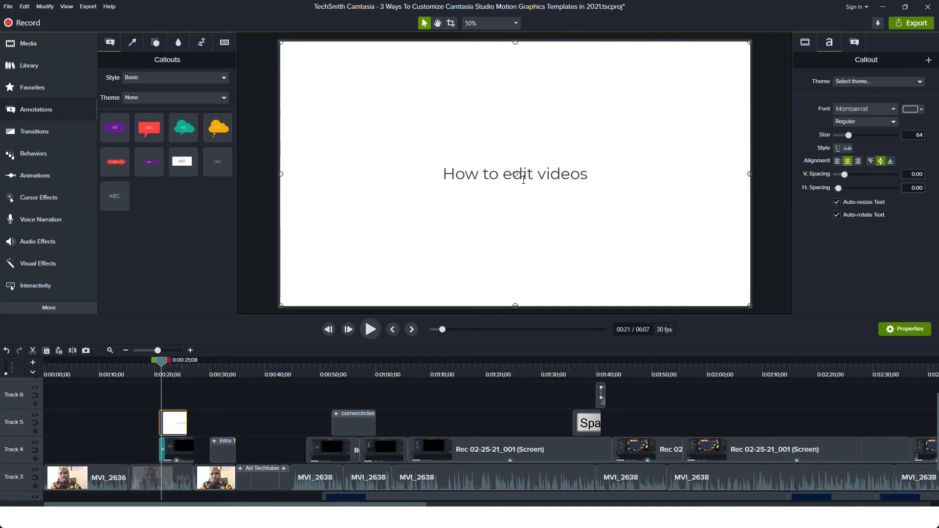
# - Extend the callout on Track 5 to a duration of 0:00:06;06, matching the end of the screen recording below
pyautogui.moveTo(184, 422); pyautogui.dragTo(191, 425)
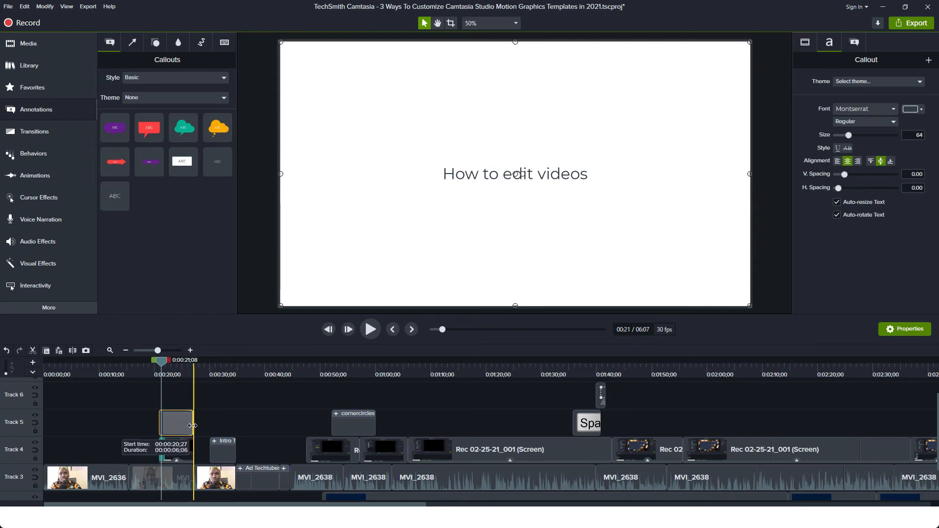
pyautogui.click(171, 394)
pyautogui.click(168, 426)
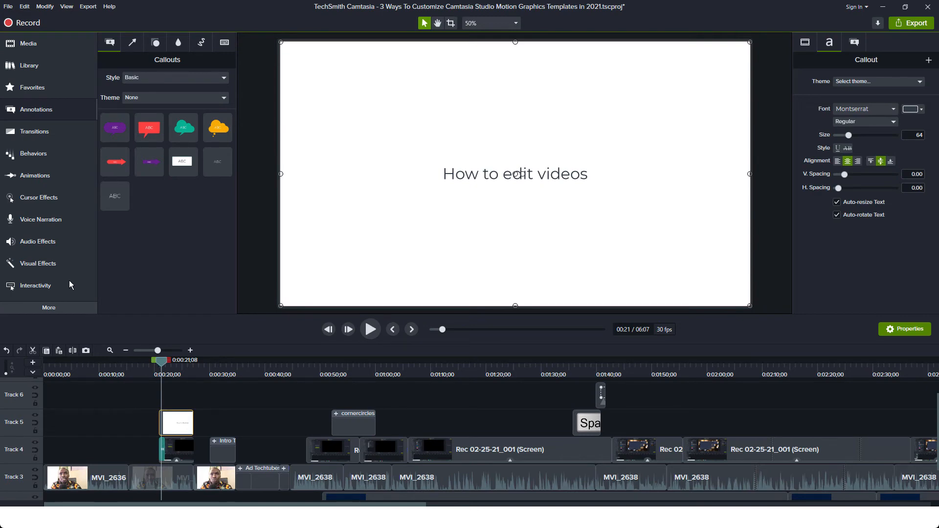
# - Apply a Fade transition to both ends of the "How to edit videos" callout
pyautogui.click(31, 132)
pyautogui.moveTo(189, 173); pyautogui.dragTo(176, 422)
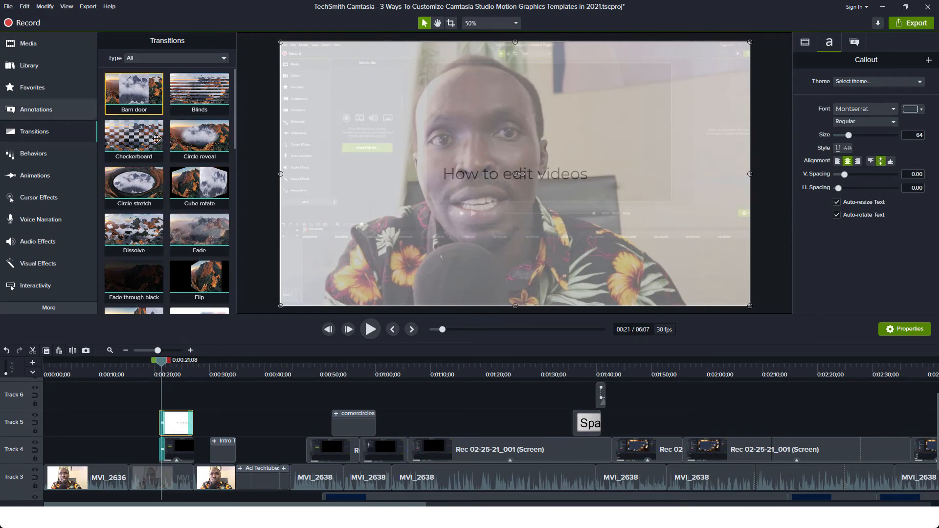
pyautogui.click(171, 399)
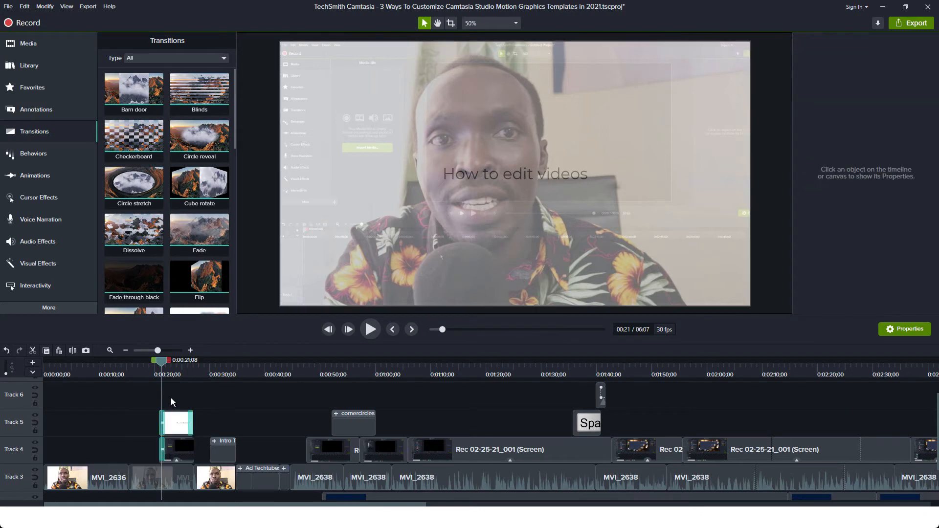
# - Preview the callout's transition and shorten the callout to a duration of 0:00:04;13
pyautogui.press('space')
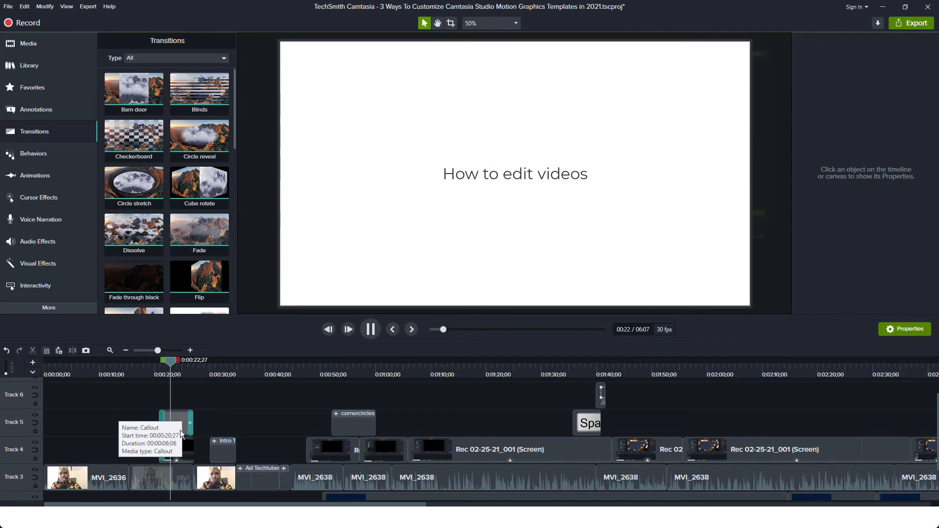
pyautogui.press('space')
pyautogui.moveTo(192, 425); pyautogui.dragTo(183, 426)
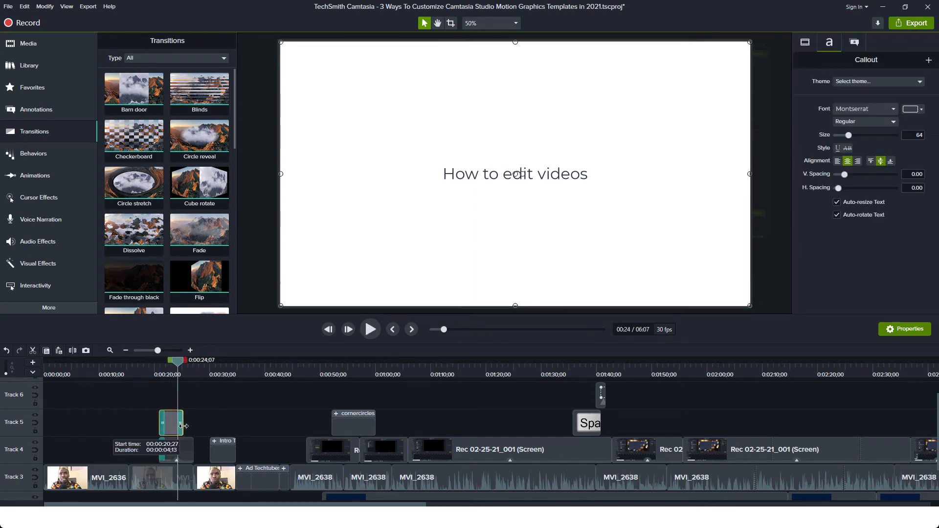
pyautogui.click(164, 376)
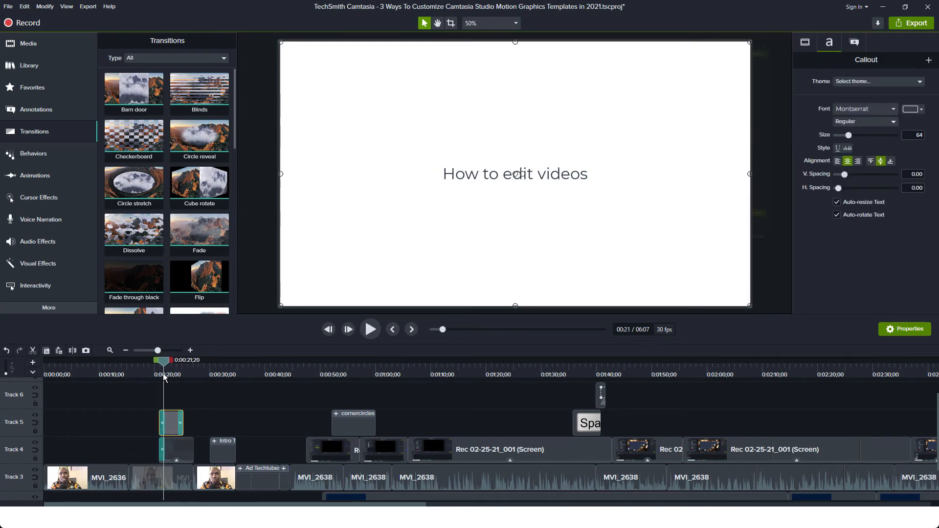
# - Scrub through the start of the "How to edit videos" callout to check its fade-in
pyautogui.click(163, 376)
pyautogui.scroll(1, 162, 381)
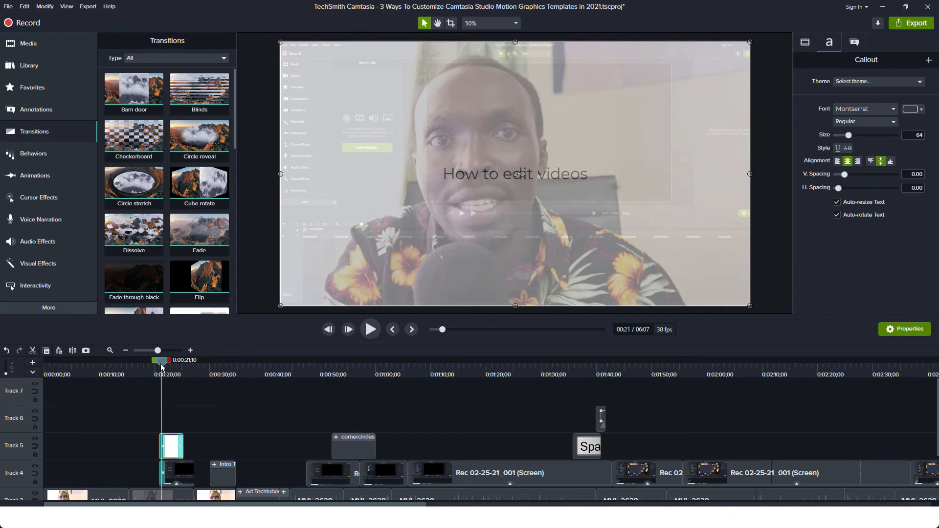
pyautogui.click(192, 419)
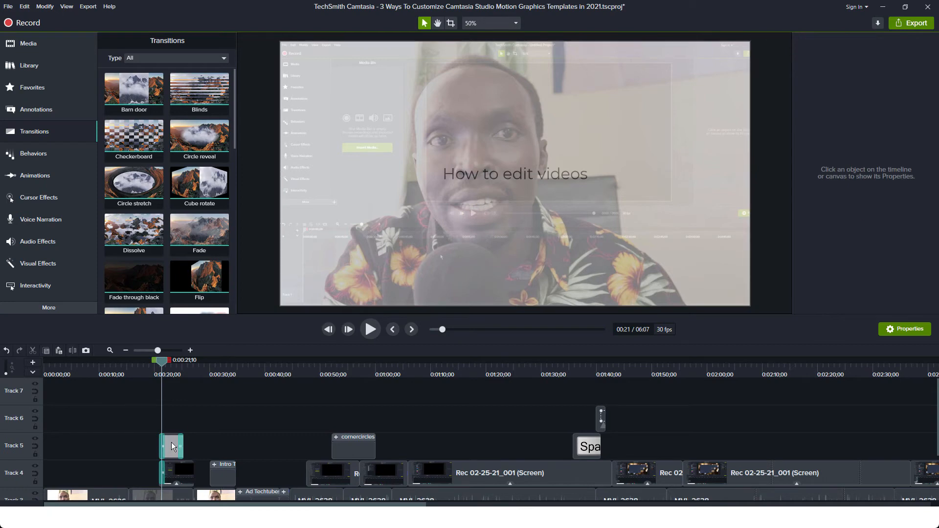
pyautogui.click(166, 374)
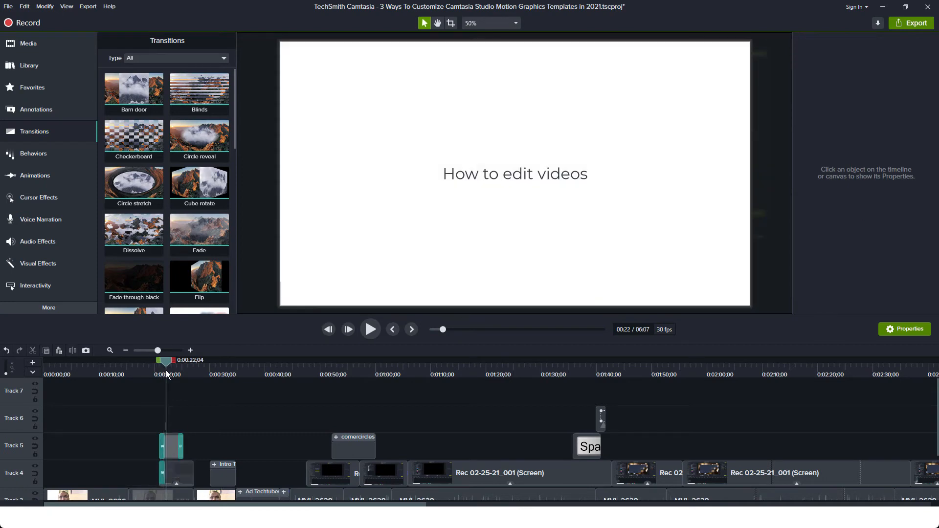
pyautogui.moveTo(167, 373); pyautogui.dragTo(170, 375)
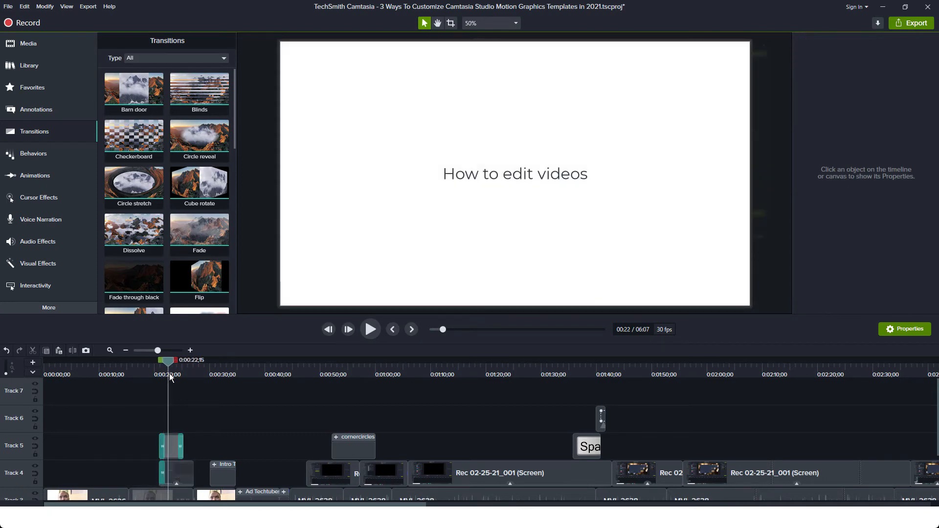
# - Apply the Drifting behavior to the "How to edit videos" callout on Track 5
pyautogui.click(172, 451)
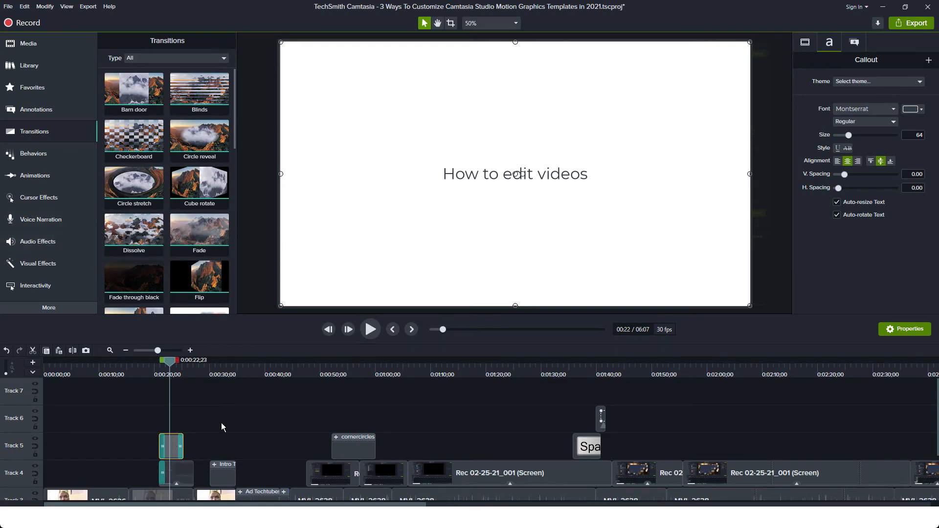
pyautogui.click(51, 153)
pyautogui.moveTo(132, 73); pyautogui.dragTo(174, 448)
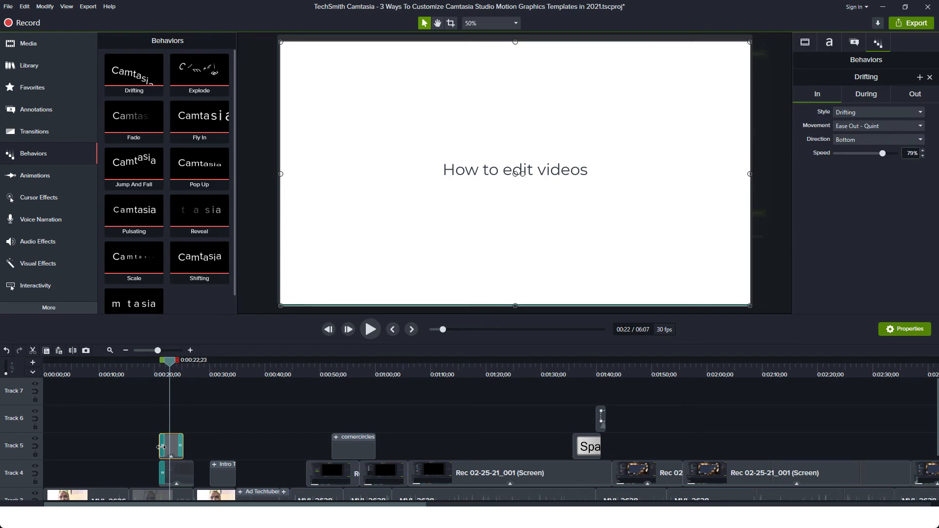
# - Delete the Fade transitions from both ends of the callout on Track 5
pyautogui.click(191, 351)
pyautogui.click(134, 446)
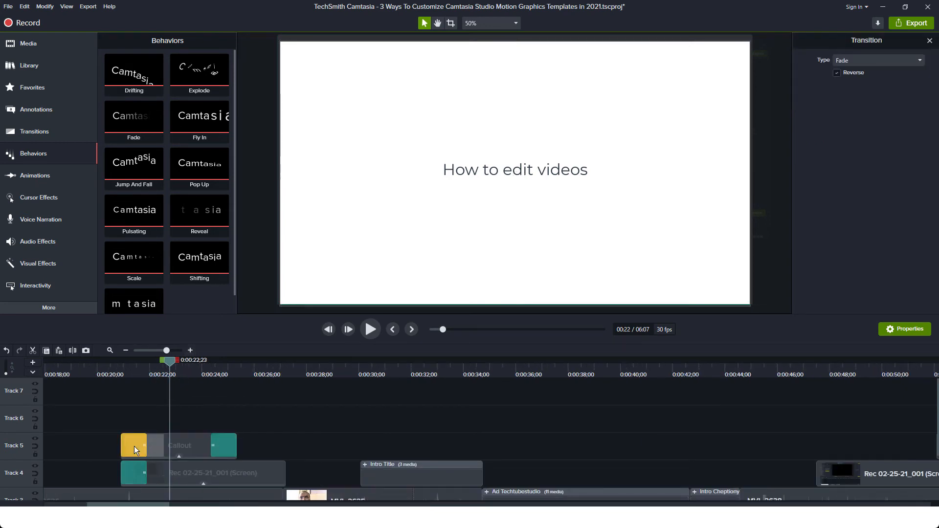
pyautogui.press('Delete')
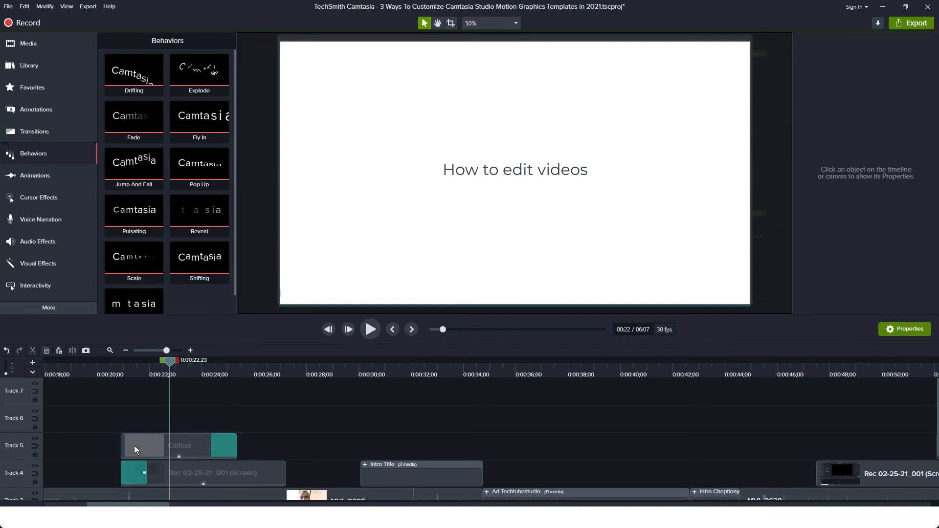
pyautogui.click(225, 447)
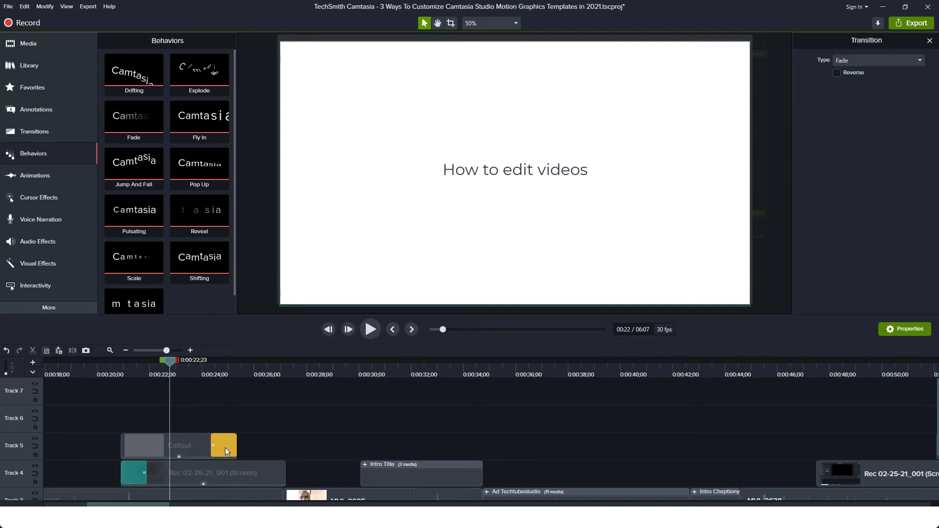
pyautogui.press('Delete')
# - Play back the callout from just before its start to past its end to review the Drifting behavior
pyautogui.click(114, 376)
pyautogui.press('space')
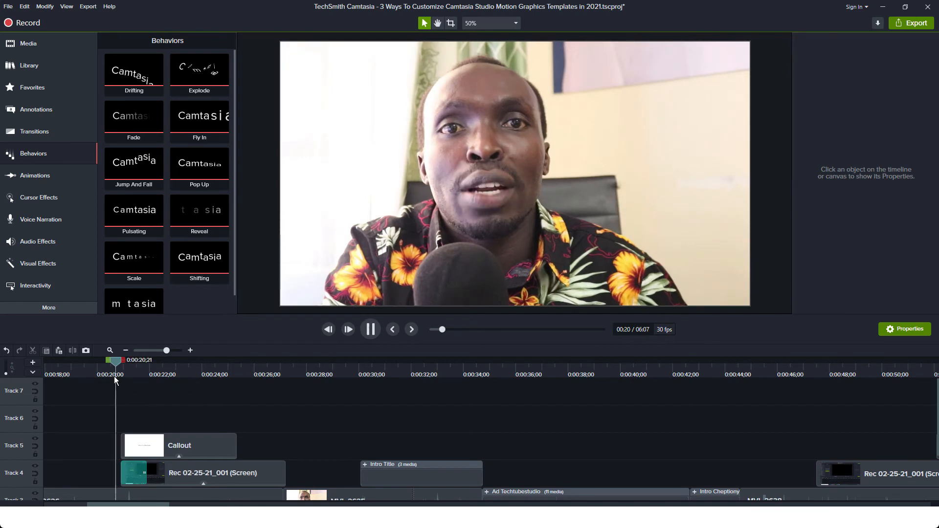
pyautogui.press('space')
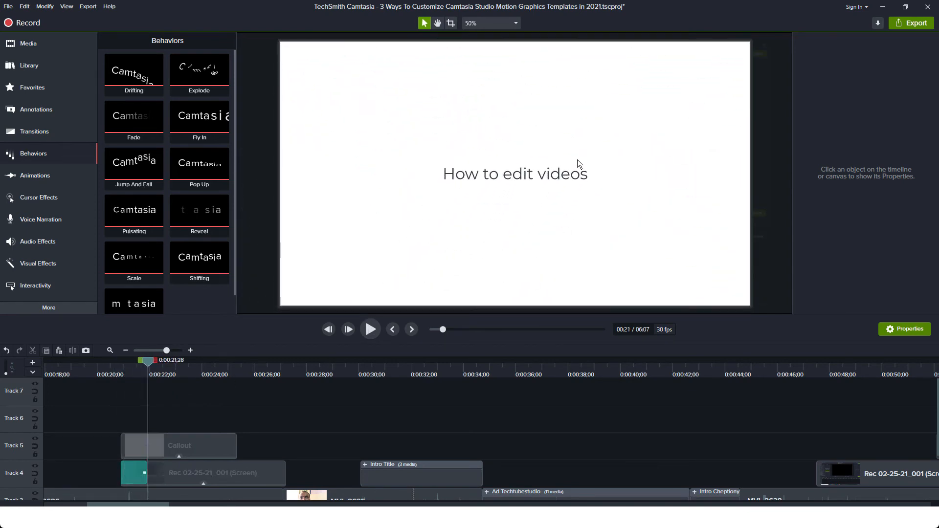
pyautogui.press('space')
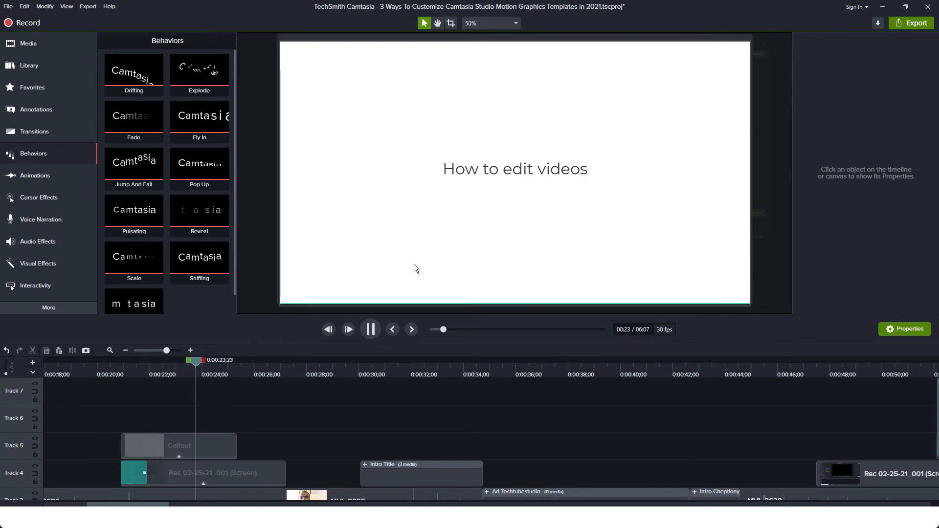
pyautogui.press('space')
pyautogui.press('space')
pyautogui.press('space')
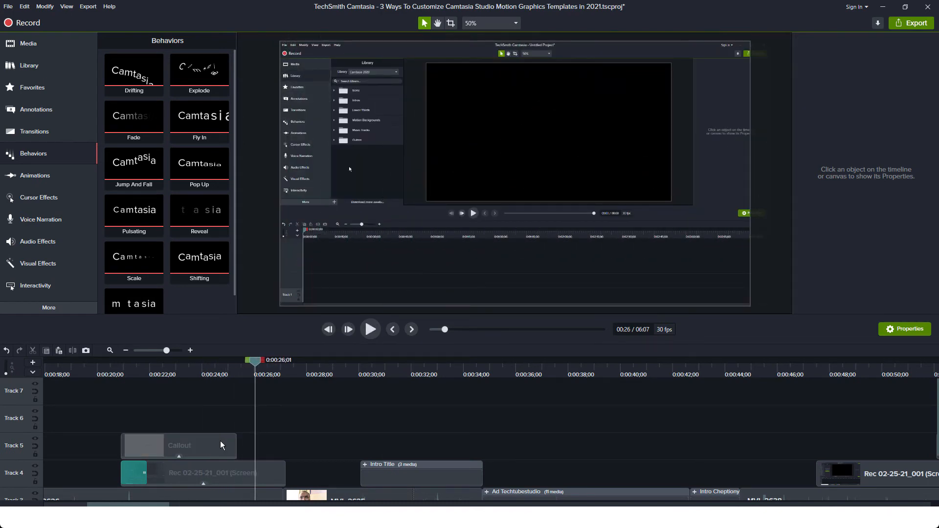
# - Scrub through the callout's drifting entrance around 0:00:21 to examine its movement onto the screen
pyautogui.click(124, 374)
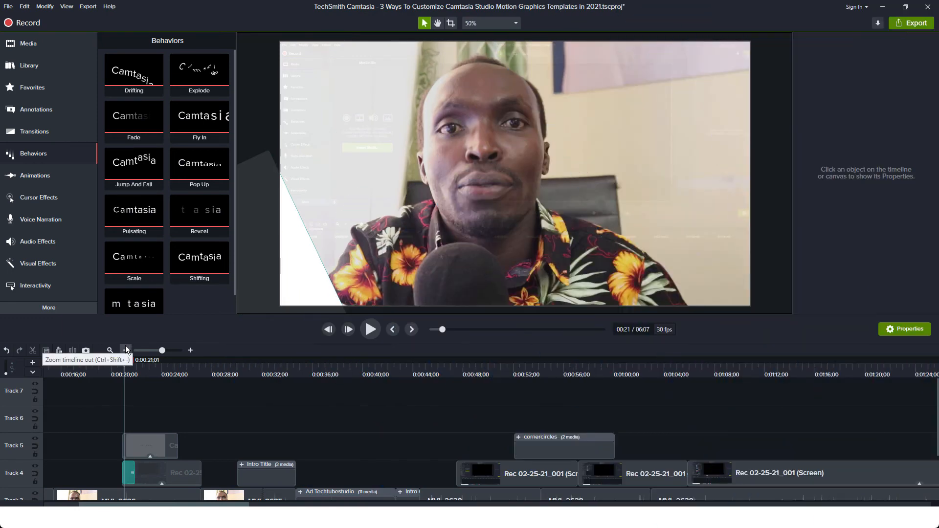
pyautogui.click(129, 368)
pyautogui.moveTo(127, 366)
pyautogui.mouseDown()
pyautogui.moveTo(133, 382)
pyautogui.moveTo(122, 364)
pyautogui.moveTo(132, 364)
pyautogui.mouseUp()
pyautogui.click(136, 443)
# - Import the WHOOSH sound file from the "movement effects" folder into the project's media
pyautogui.click(22, 44)
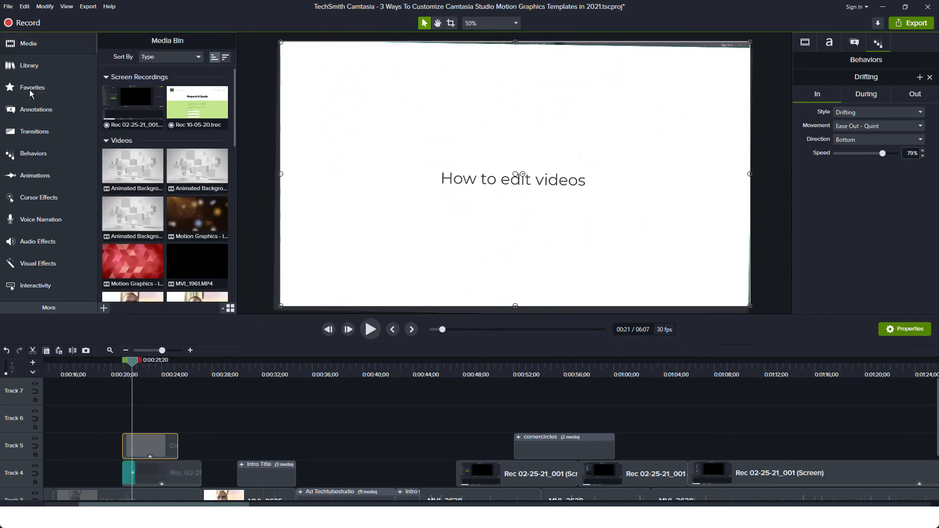
pyautogui.scroll(-5, 185, 226)
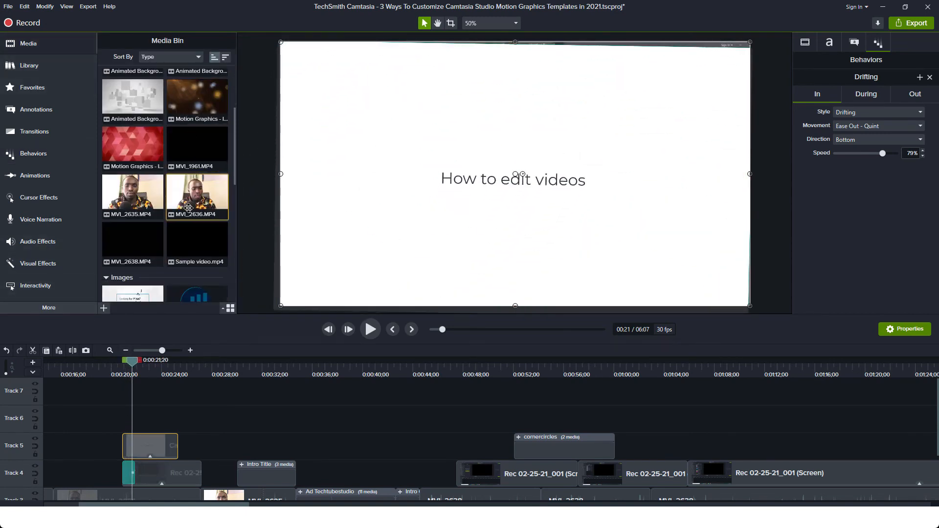
pyautogui.click(125, 374)
pyautogui.click(131, 375)
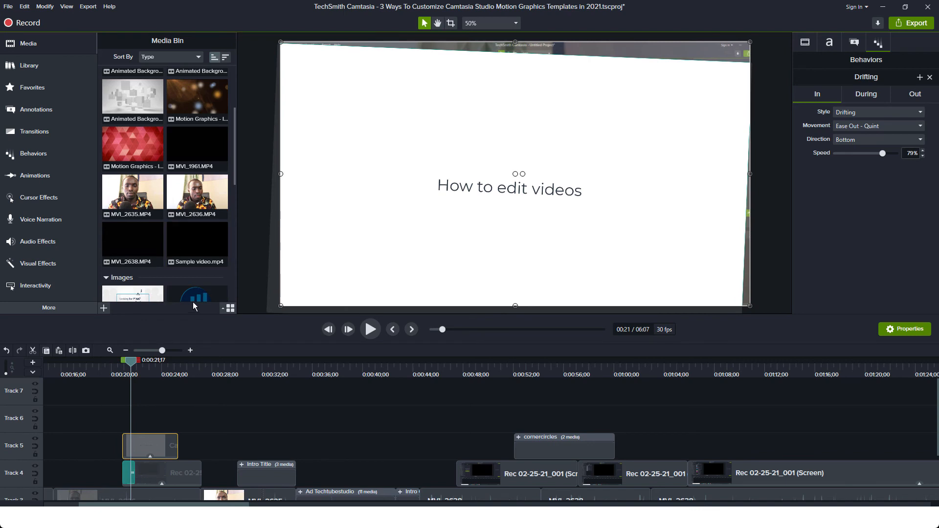
pyautogui.scroll(-4, 191, 274)
pyautogui.click(102, 310)
pyautogui.click(106, 279)
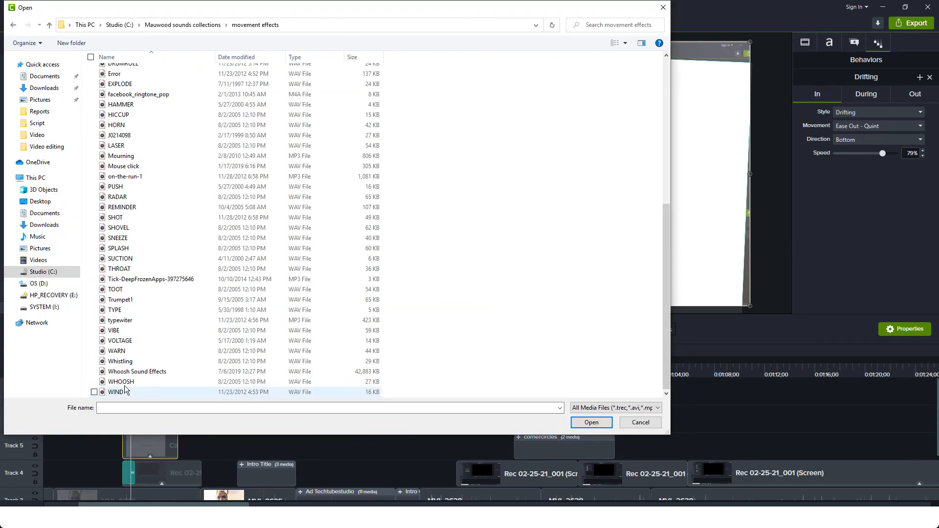
pyautogui.click(124, 382)
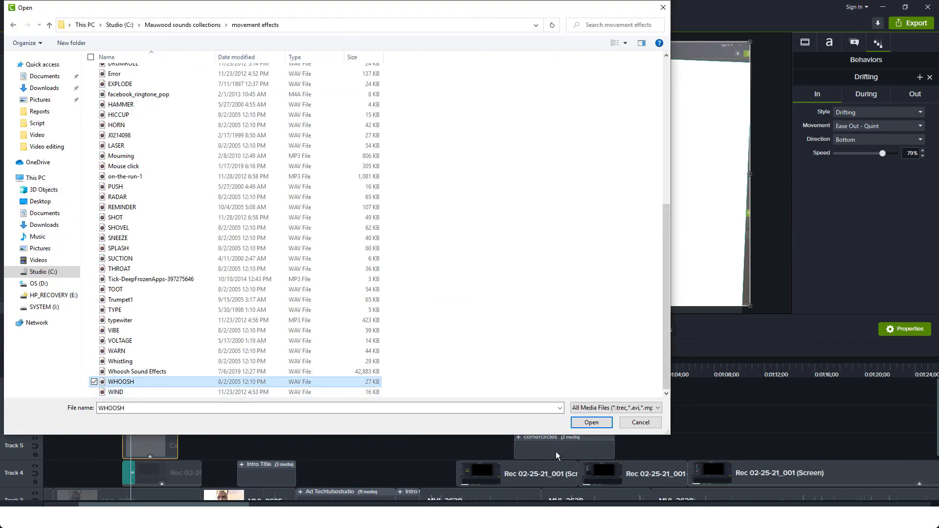
pyautogui.click(588, 423)
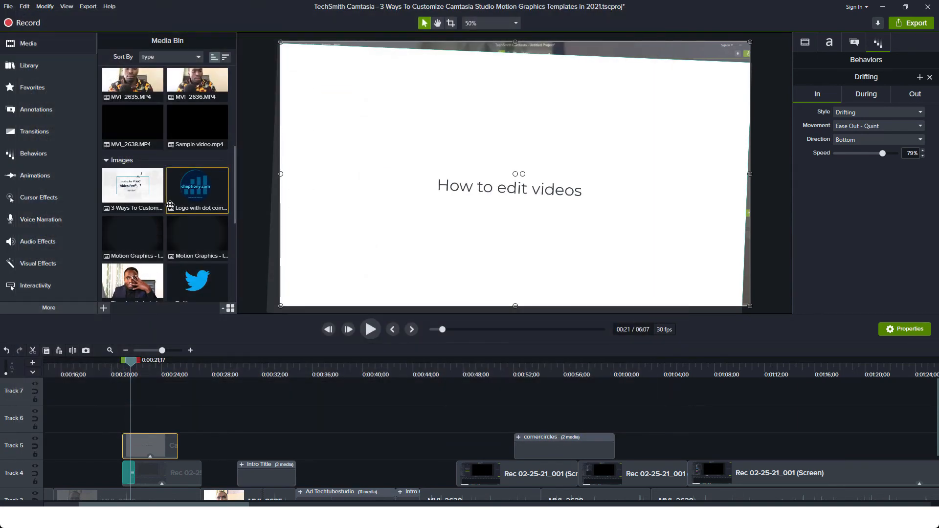
# - Place WHOOSH.WAV on Track 6 above the start of the callout
pyautogui.scroll(-3, 177, 225)
pyautogui.scroll(-2, 177, 226)
pyautogui.moveTo(197, 254); pyautogui.dragTo(129, 420)
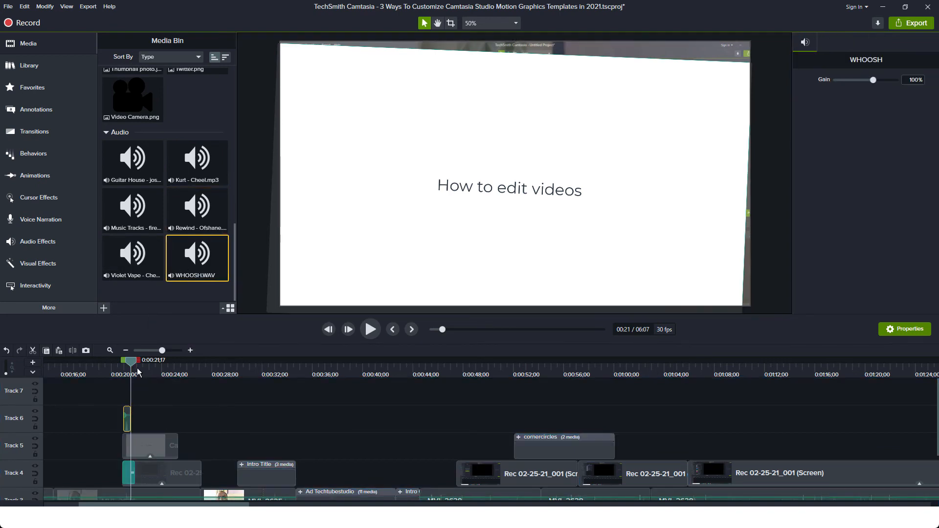
# - Play the callout's entrance twice to check the whoosh sound against the drifting movement
pyautogui.moveTo(133, 371); pyautogui.dragTo(126, 371)
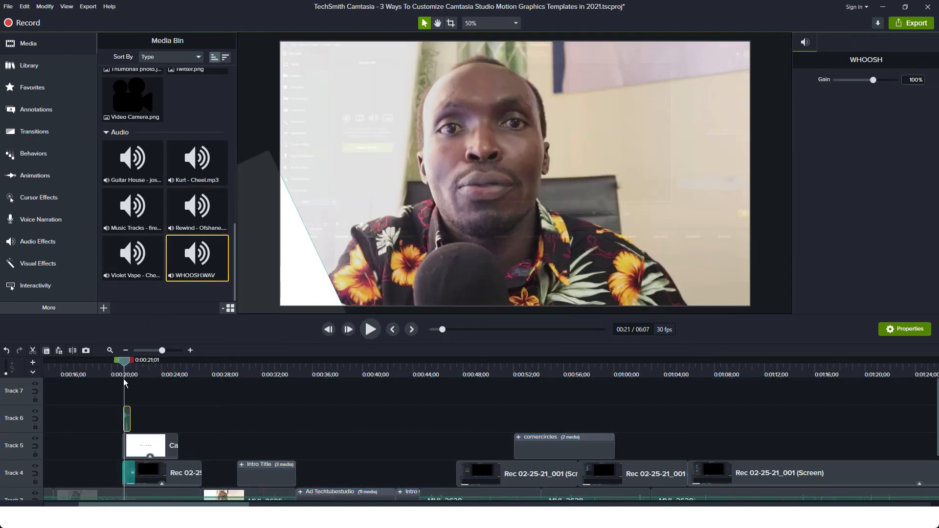
pyautogui.press('space')
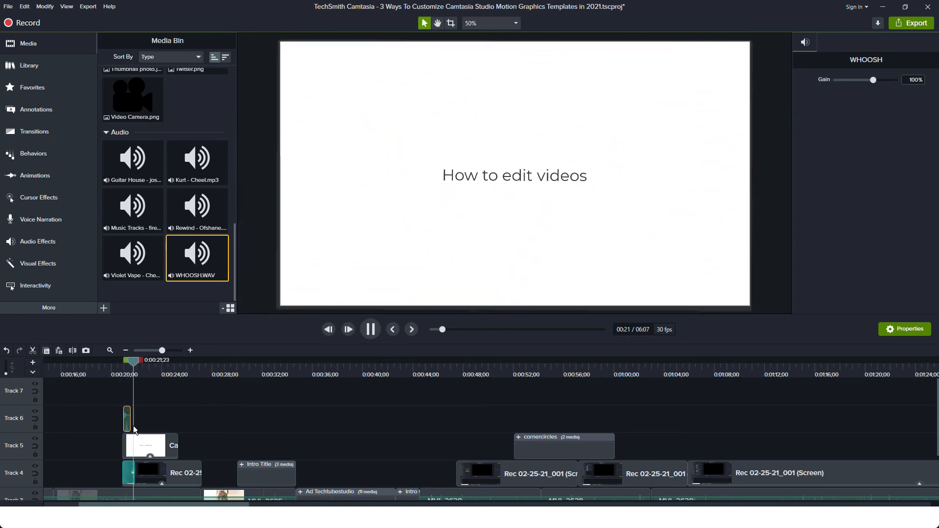
pyautogui.press('space')
pyautogui.click(125, 372)
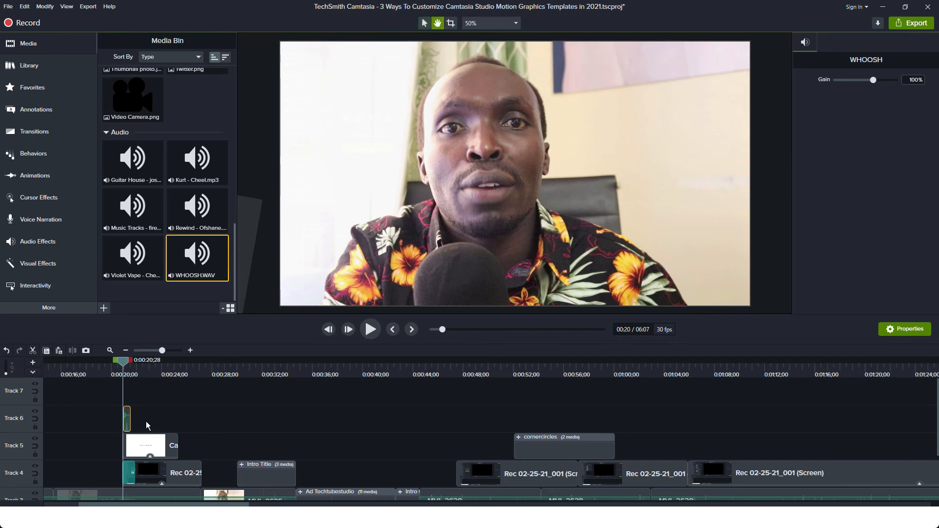
pyautogui.press('space')
pyautogui.press('space')
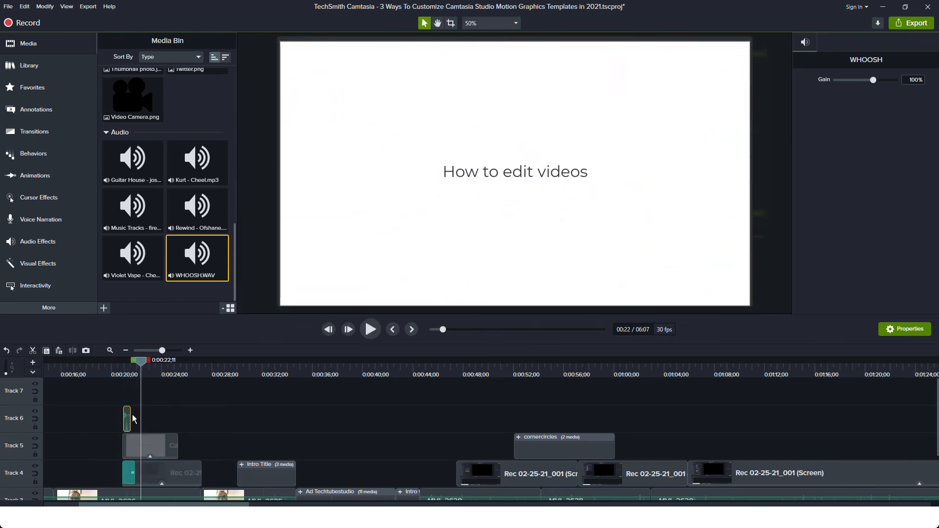
# - Lower the volume of the WHOOSH clip on Track 6 to 49% and play it back
pyautogui.click(190, 350)
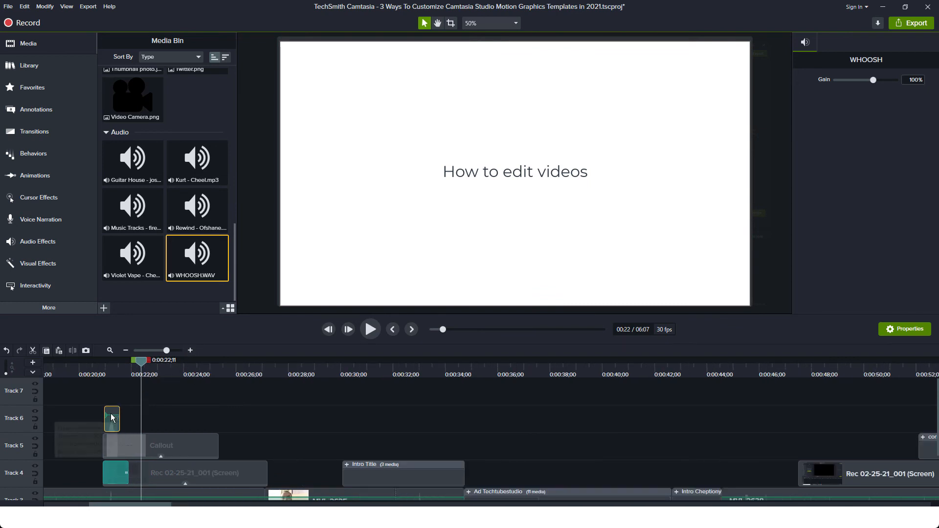
pyautogui.moveTo(112, 414); pyautogui.dragTo(113, 422)
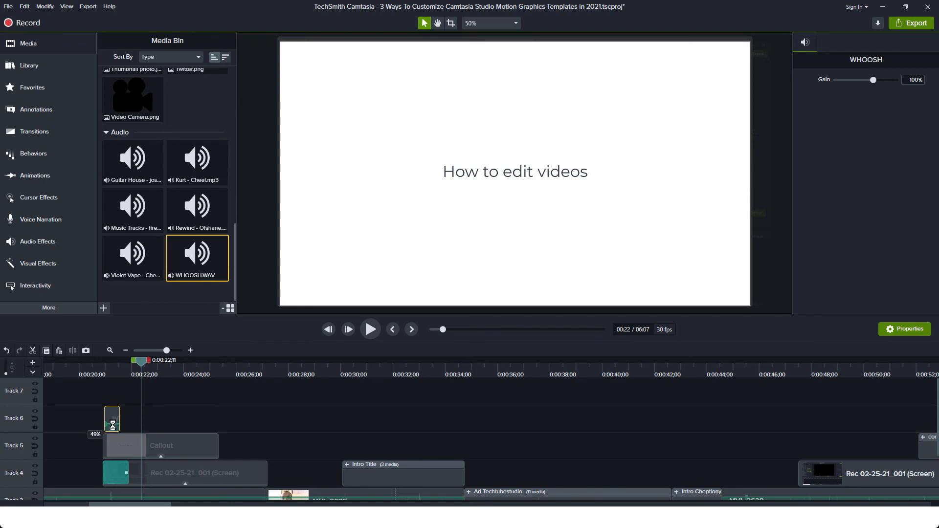
pyautogui.click(101, 369)
pyautogui.press('space')
pyautogui.press('space')
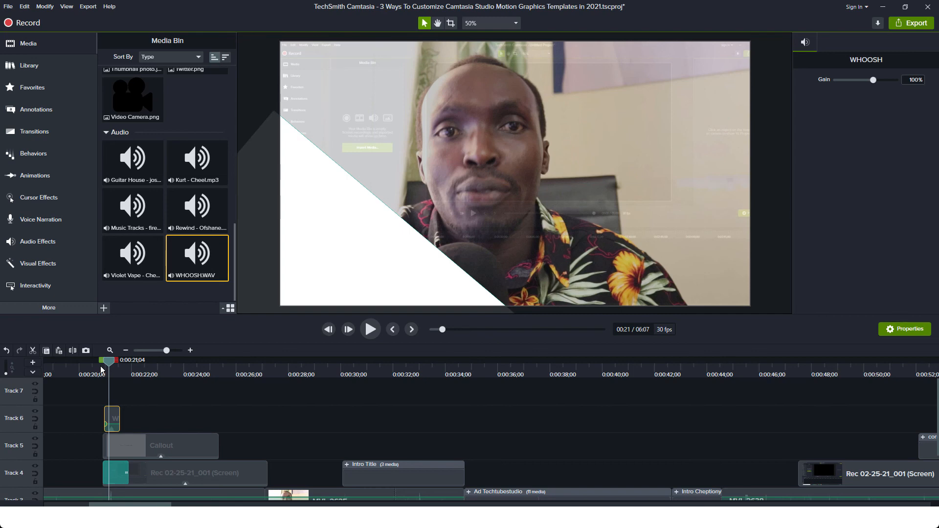
# - Delete the WHOOSH clip above the callout from Track 6
pyautogui.scroll(-2, 102, 370)
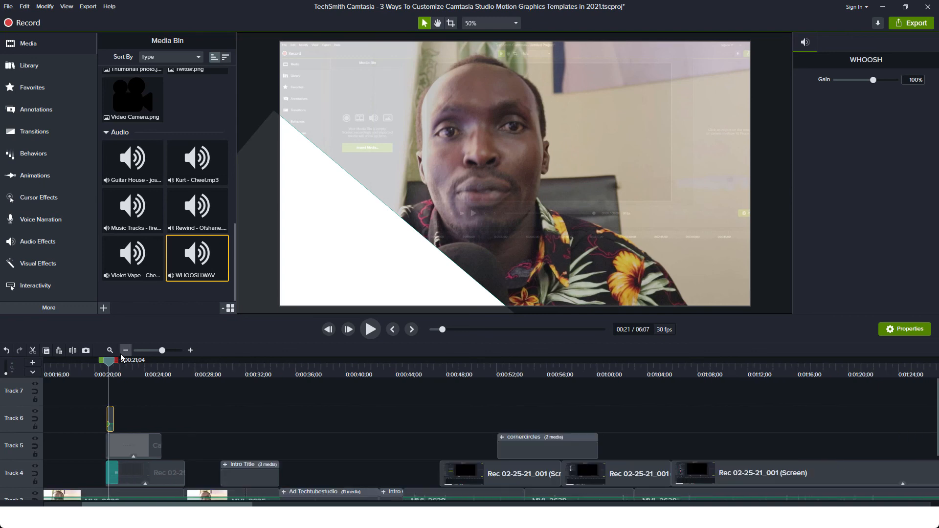
pyautogui.moveTo(99, 504); pyautogui.dragTo(134, 505)
pyautogui.click(125, 354)
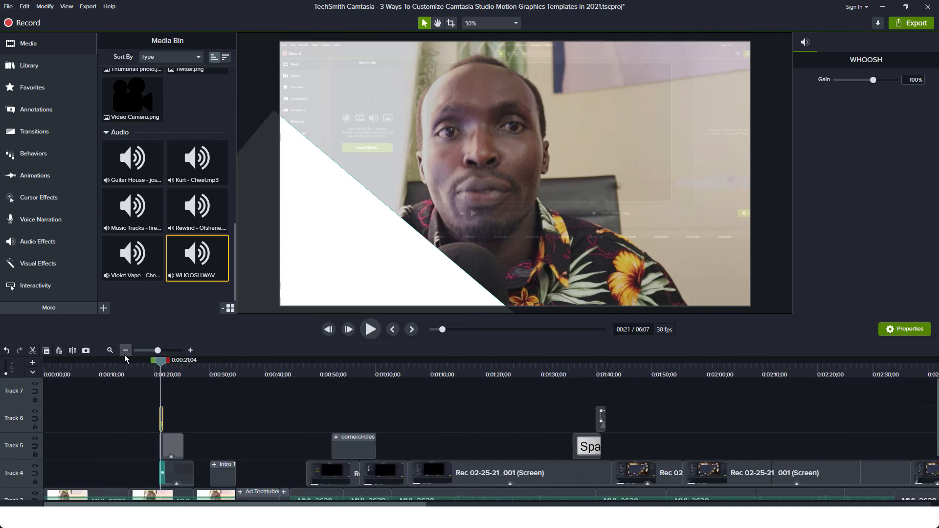
pyautogui.click(125, 354)
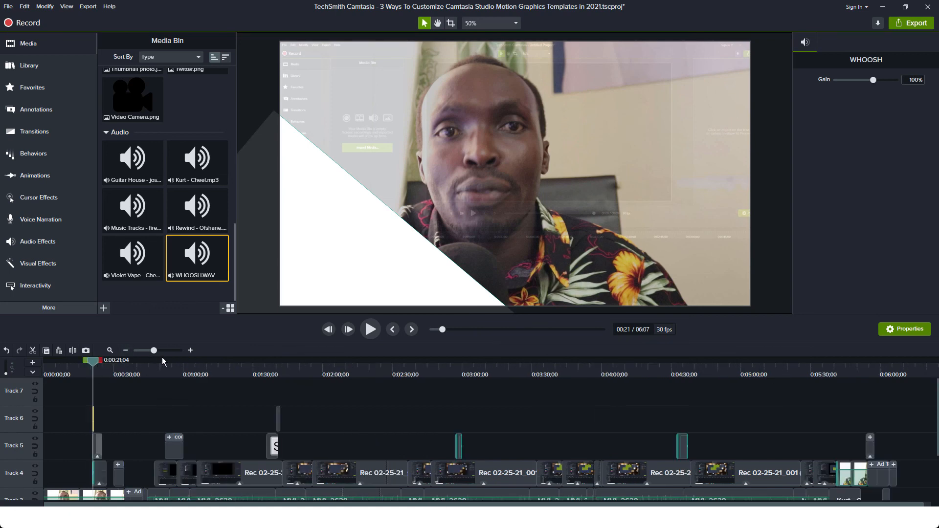
pyautogui.click(190, 350)
pyautogui.click(191, 350)
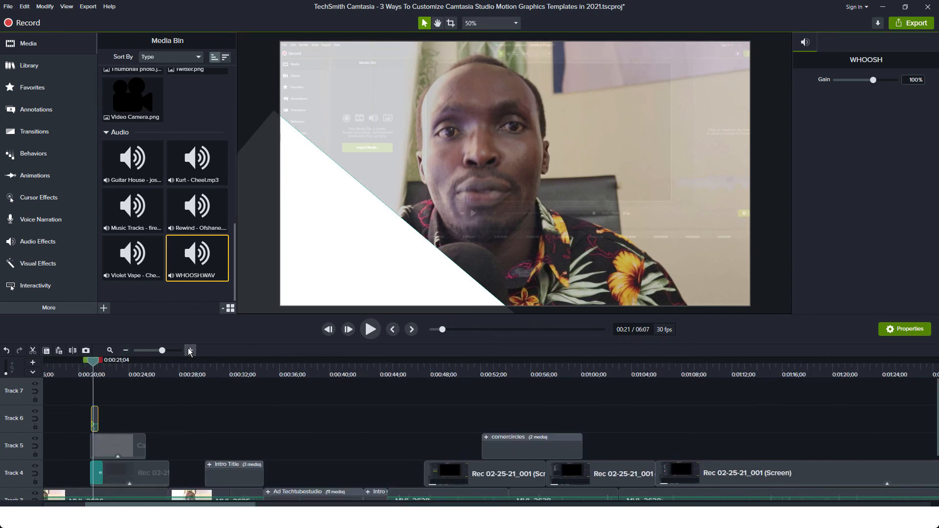
pyautogui.moveTo(147, 401); pyautogui.dragTo(67, 418)
pyautogui.press('Delete')
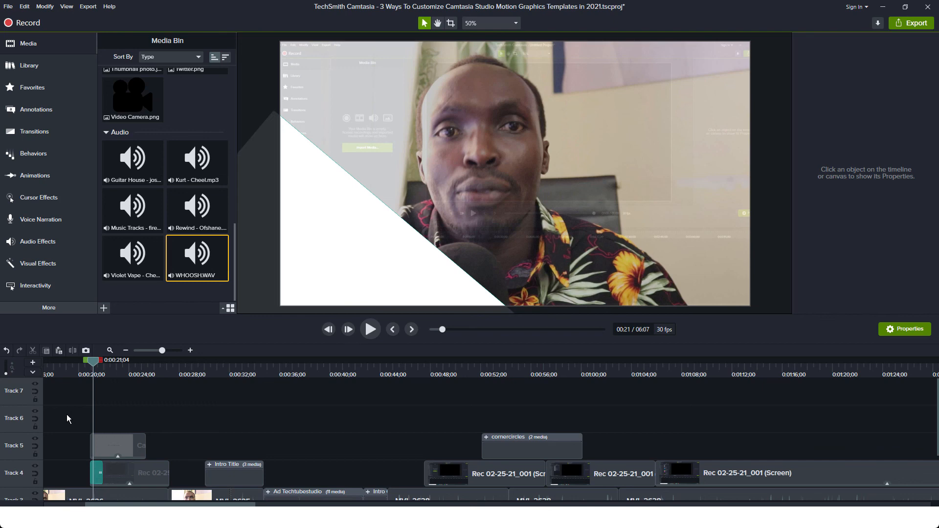
pyautogui.click(126, 350)
pyautogui.click(125, 350)
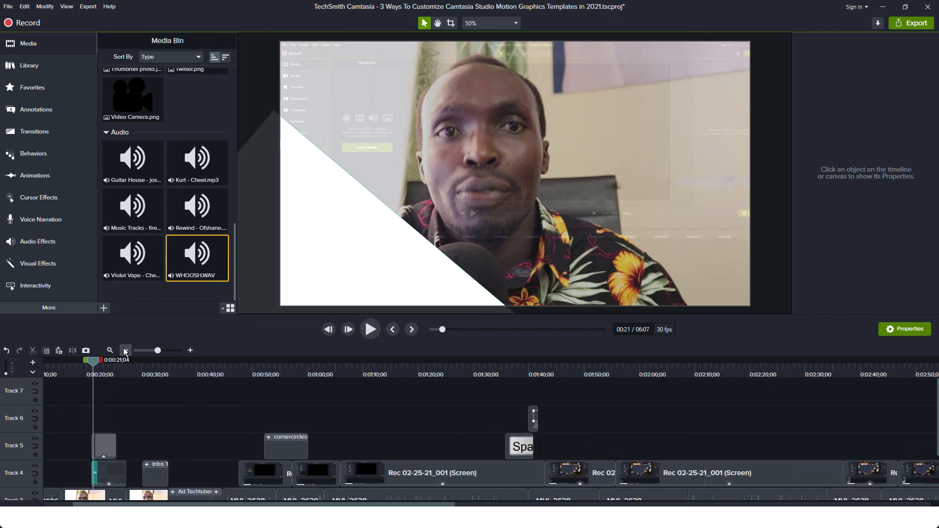